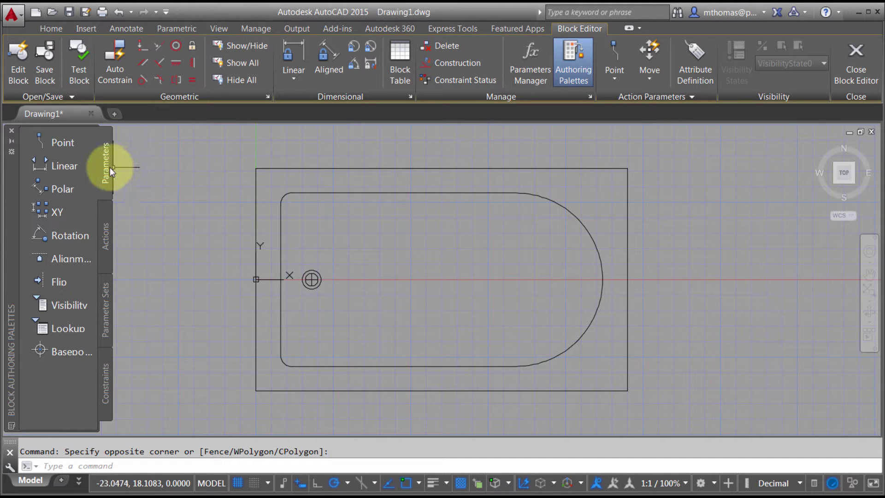
left_click(106, 226)
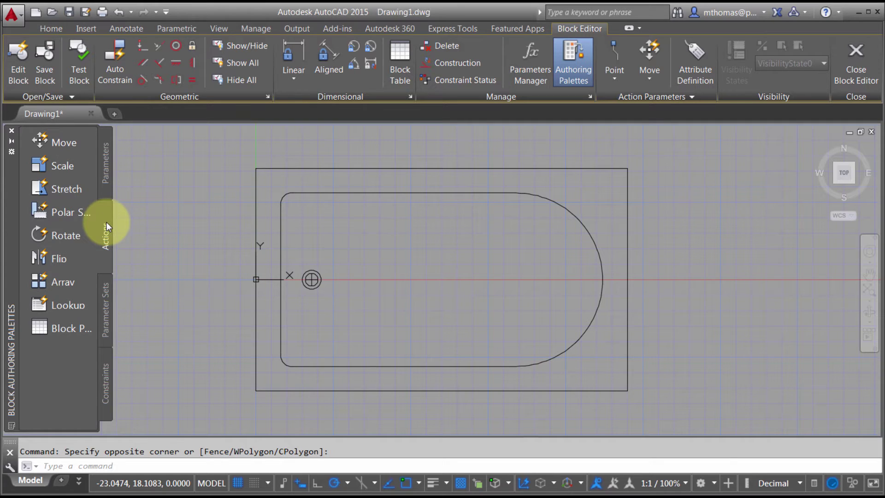
left_click(111, 297)
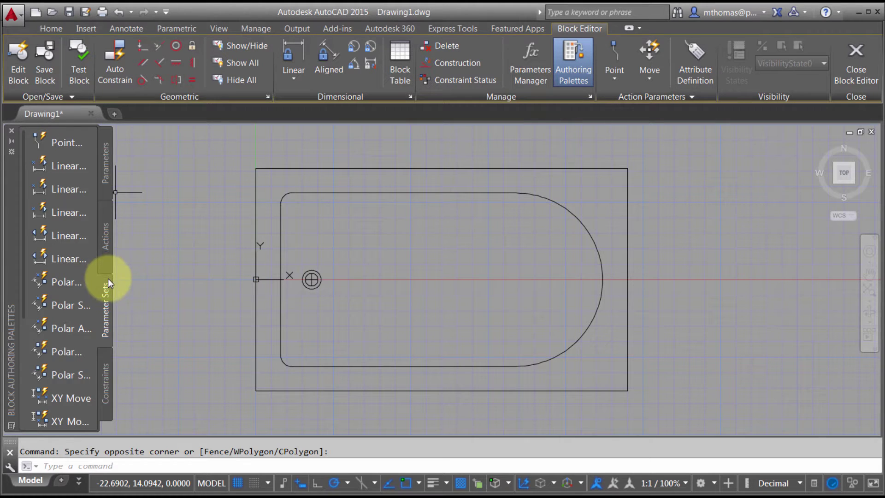
left_click(105, 383)
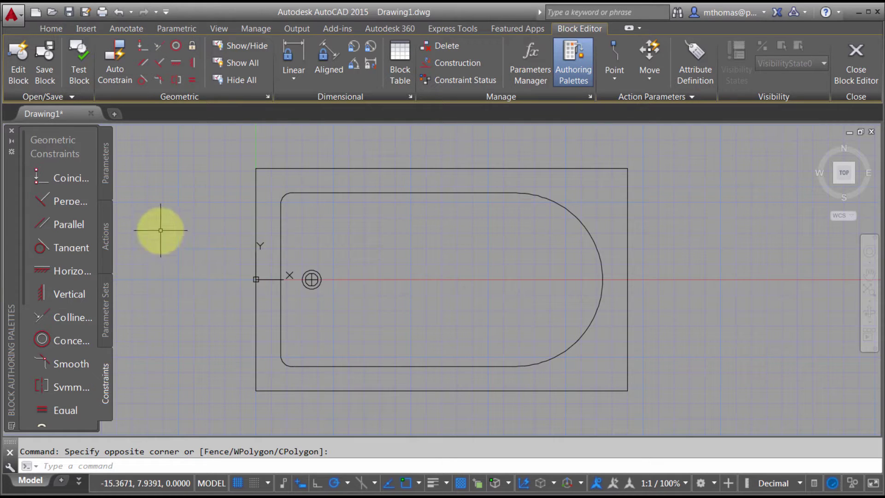
Apply Auto Constrain to all the bathtub geometry, including the outer rectangle, inner basin and drain.
left_click(118, 56)
left_click_drag(206, 142, 415, 234)
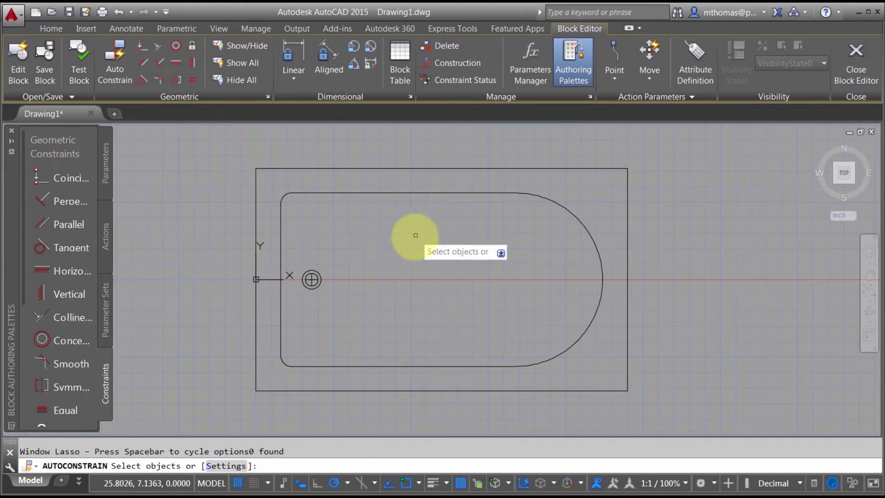
left_click(234, 154)
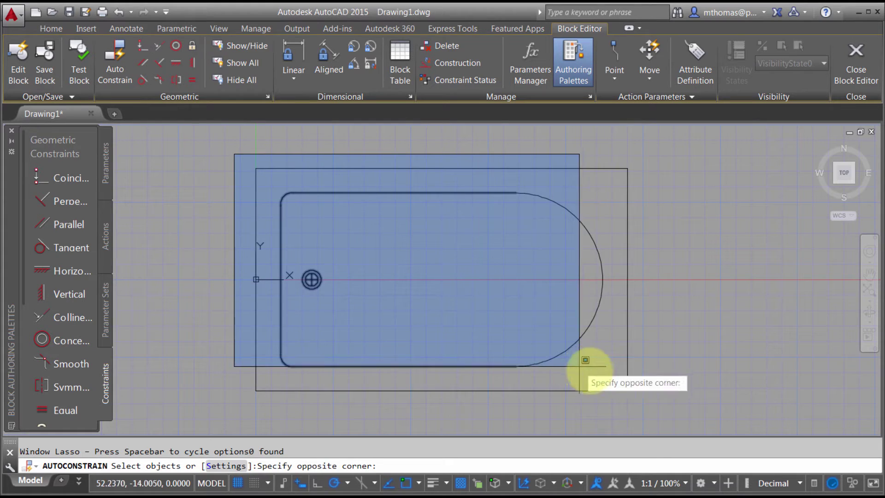
left_click(651, 401)
right_click(667, 240)
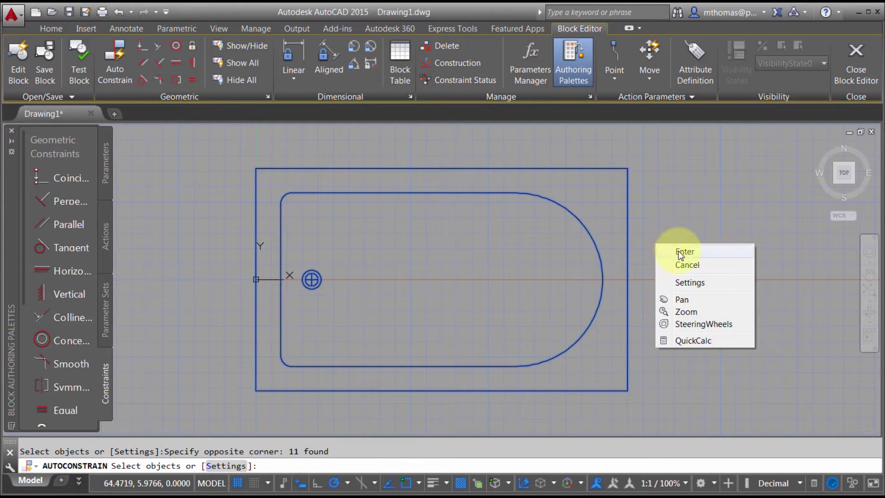
left_click(678, 250)
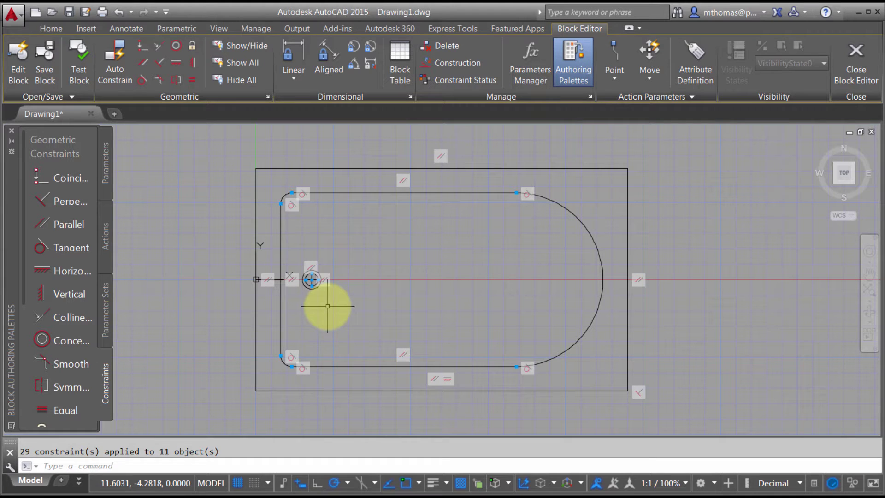
left_click(300, 81)
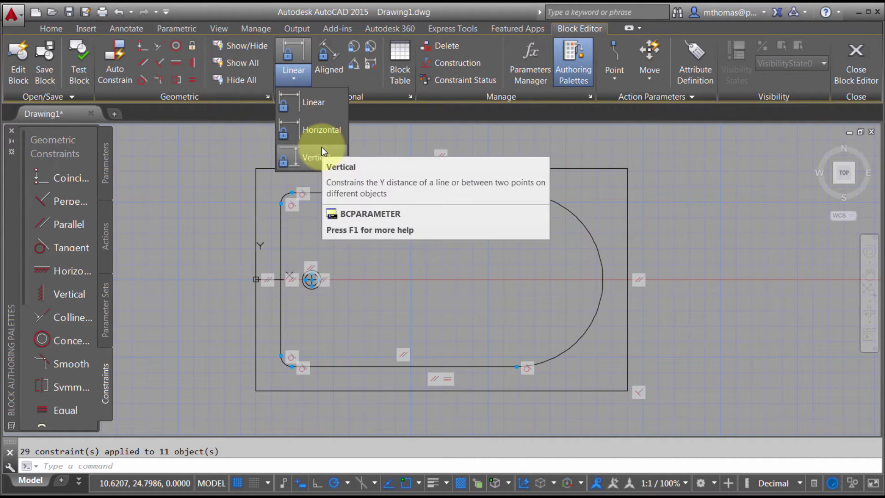
left_click(325, 103)
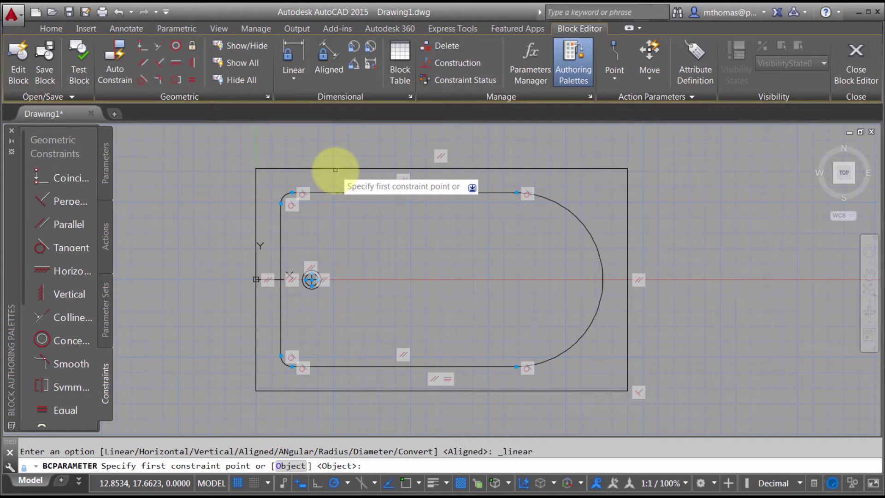
left_click(339, 161)
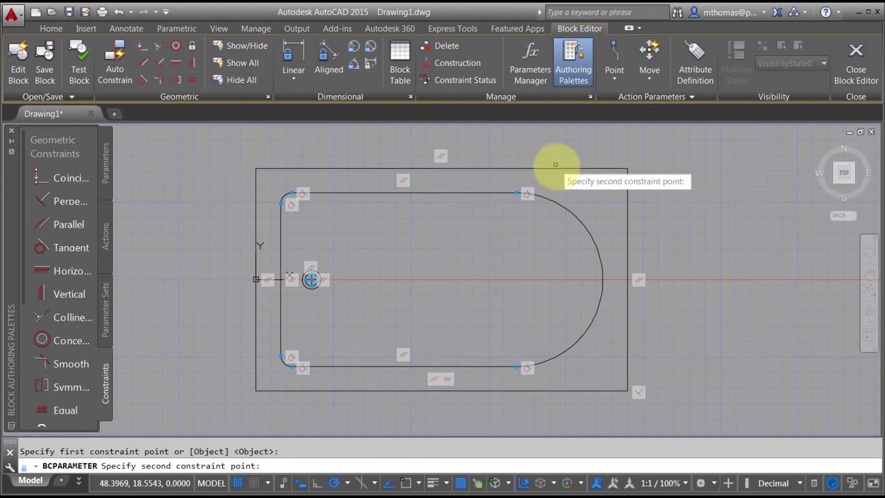
left_click(563, 163)
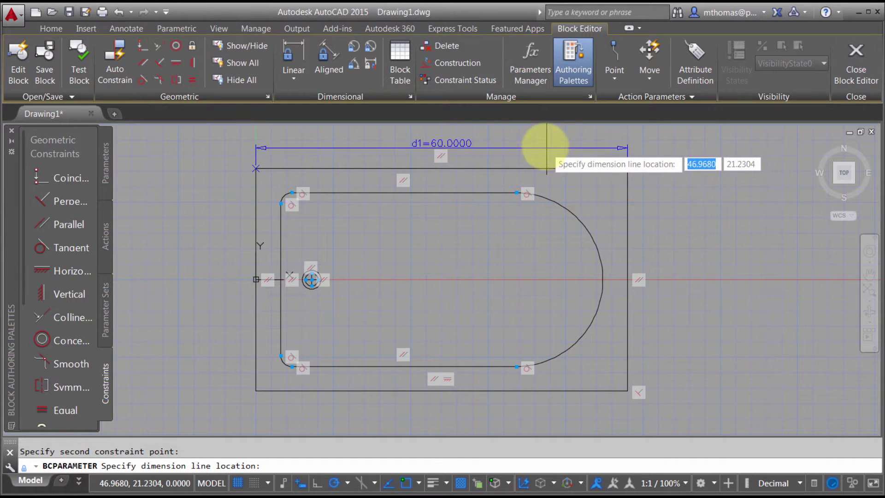
left_click(539, 141)
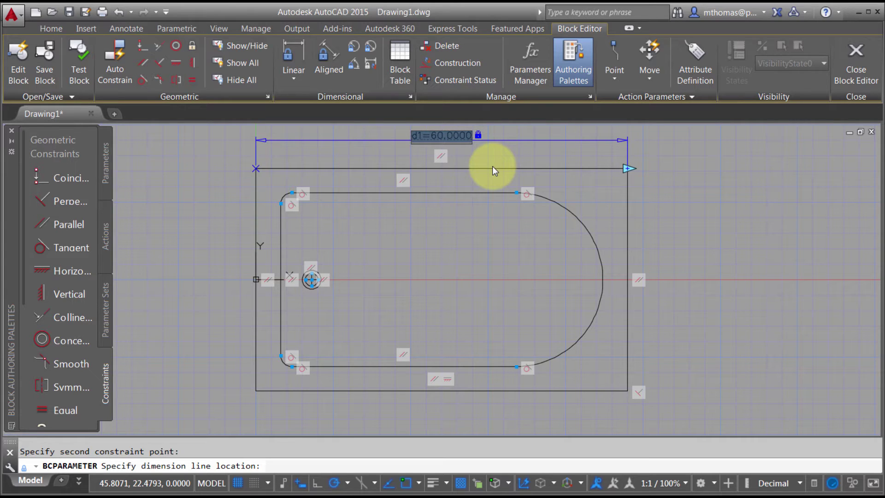
key("BackSpace")
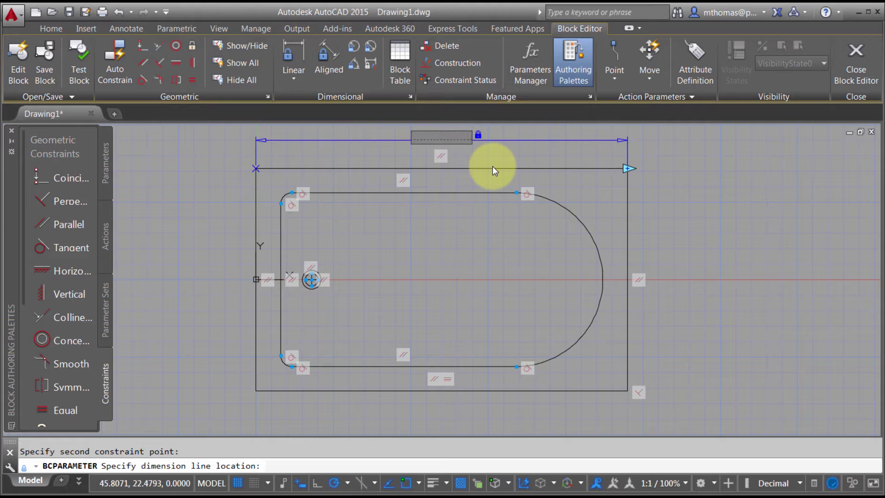
type("TUB_LENGTH=")
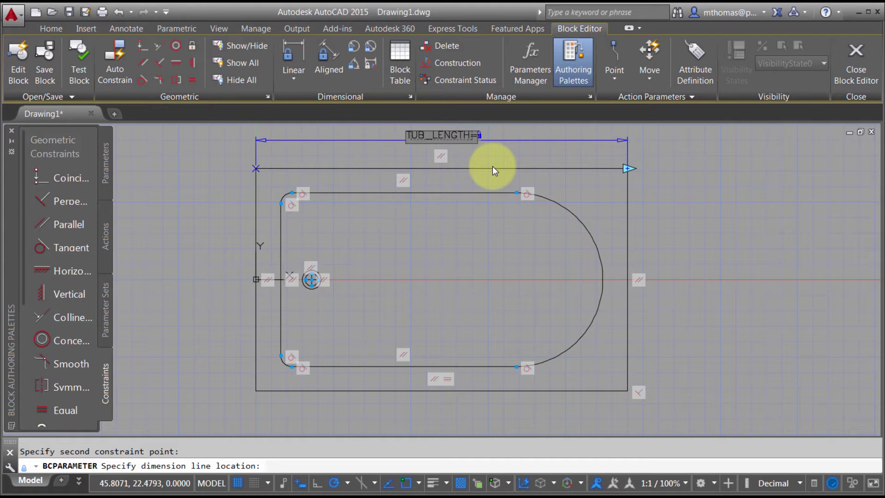
key("Escape")
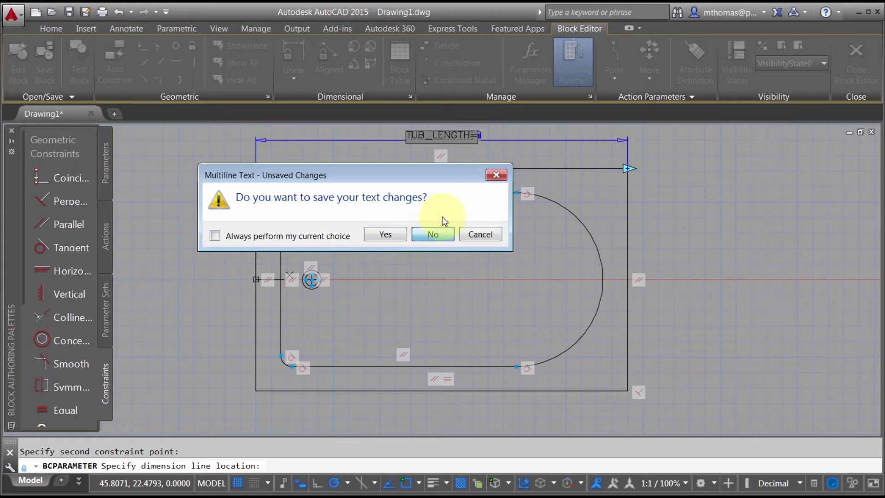
left_click(432, 236)
Add a linear dimensional constraint along the outer rectangle's upper edge and name it TUB_LENGTH.
left_click(285, 42)
left_click(256, 169)
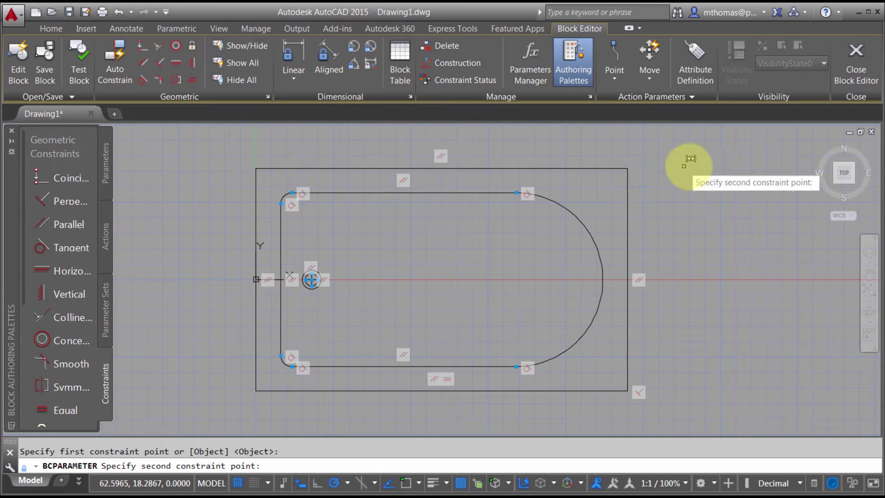
left_click(618, 169)
left_click(594, 141)
type("TU")
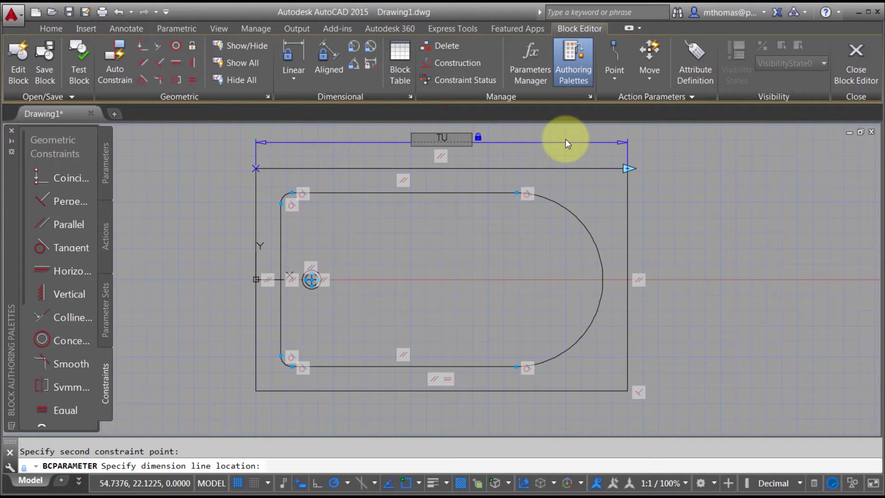
type("B_LENGTH")
key("Return")
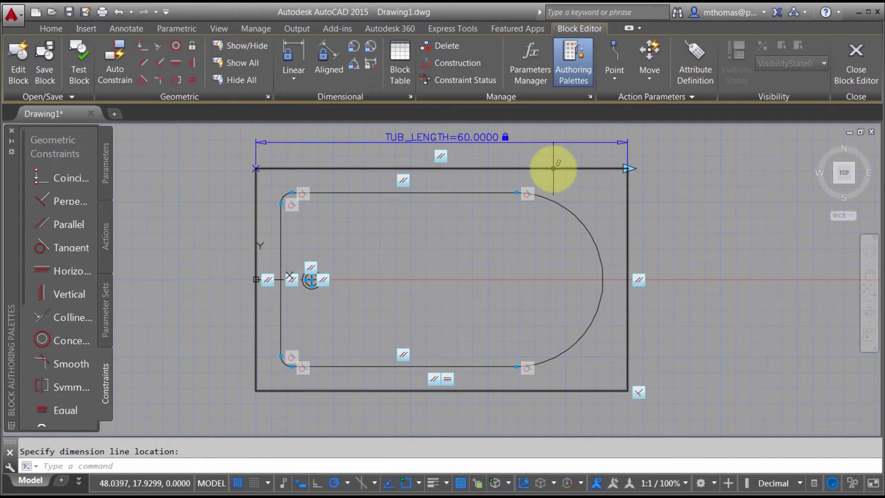
Add a linear dimensional constraint to the outer rectangle's left edge as TUB_WIDTH=36.
left_click(296, 50)
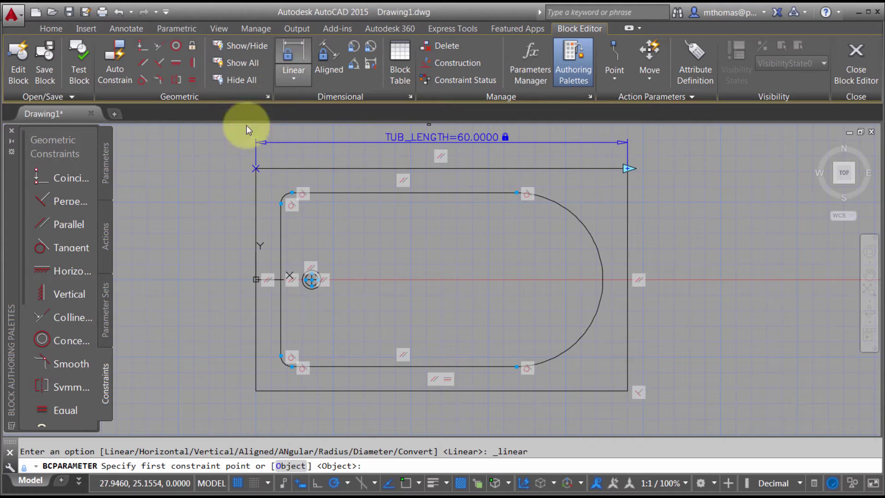
key("Return")
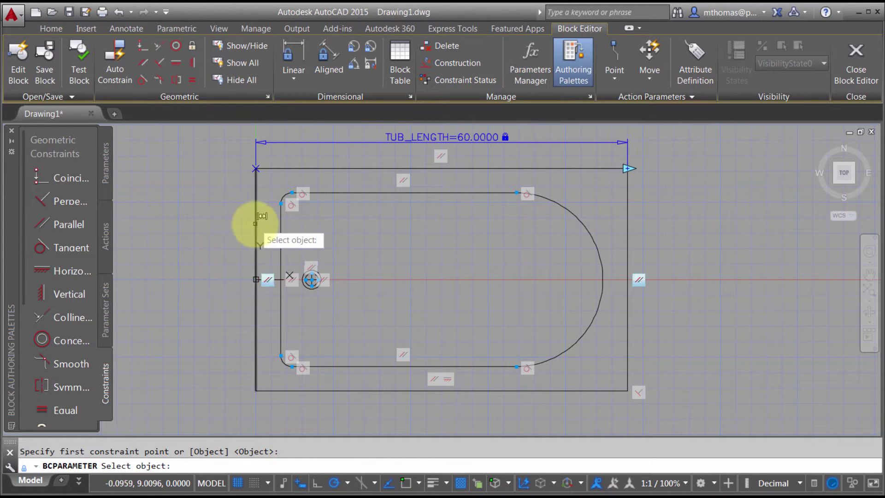
left_click(256, 221)
left_click(204, 270)
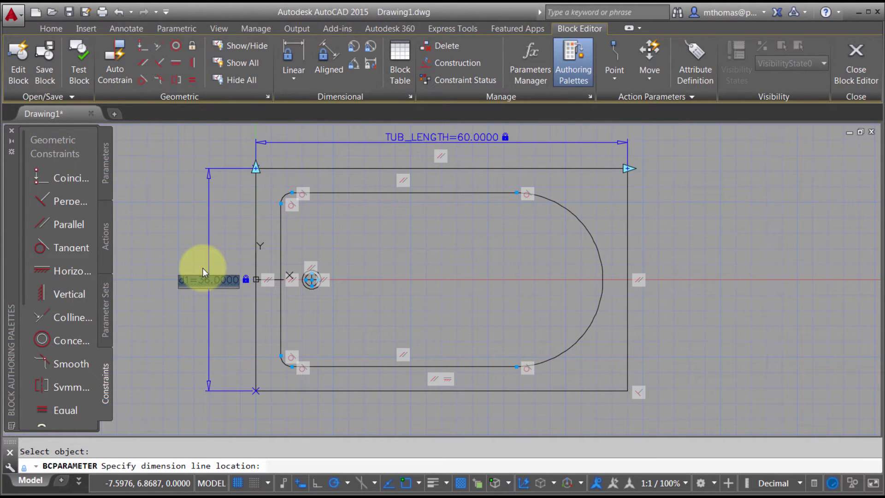
key("BackSpace")
type("TUB_WIDTH=36")
key("Return")
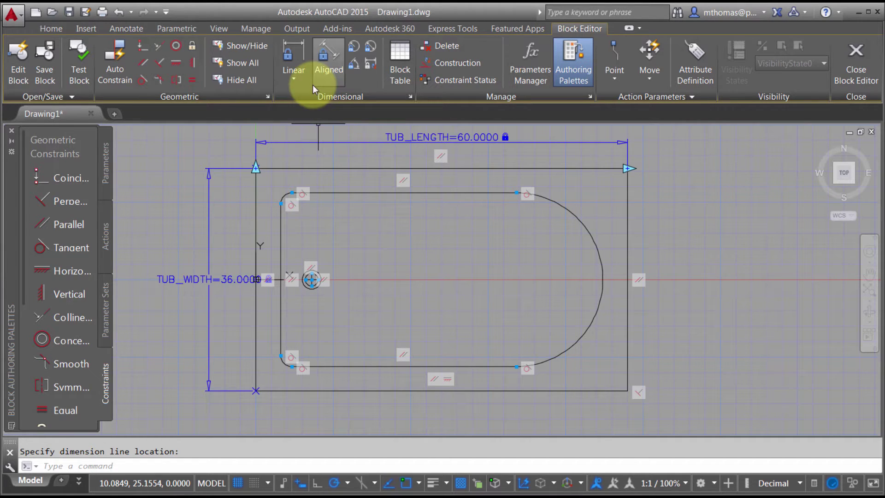
Constrain the vertical distance between the basin's upper edge and the outer rectangle's upper-left corner to 4.
left_click(297, 46)
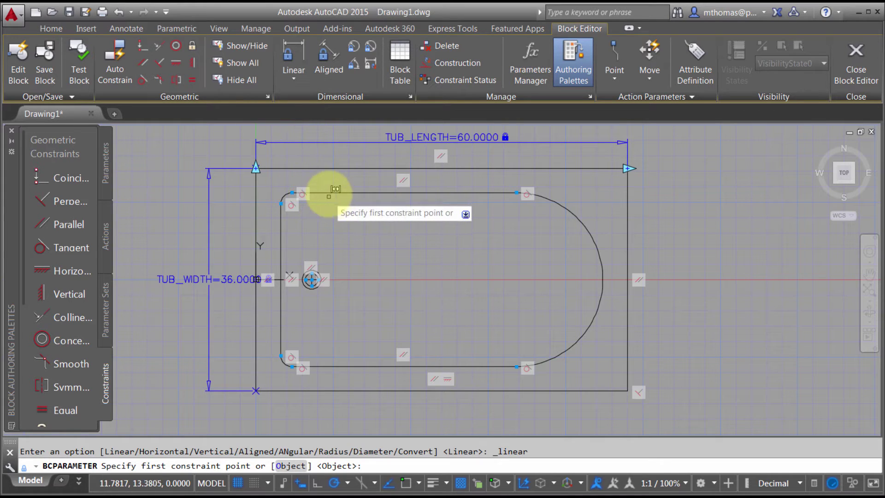
left_click(329, 194)
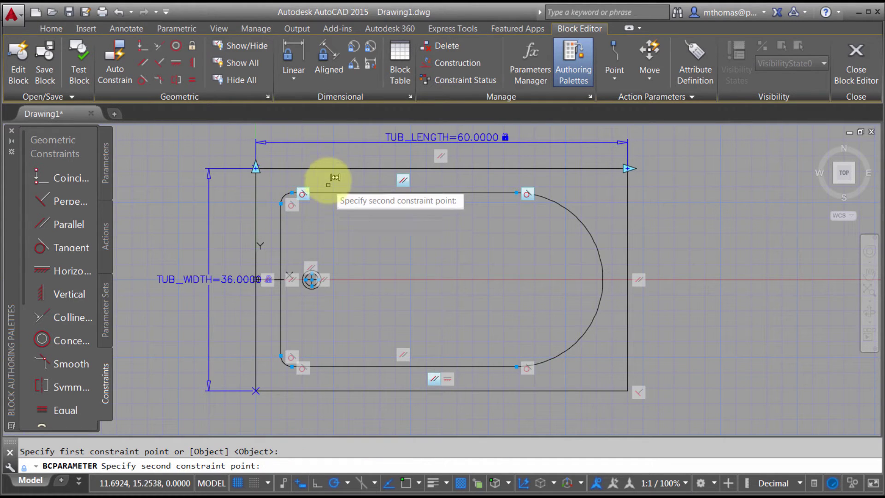
left_click(263, 183)
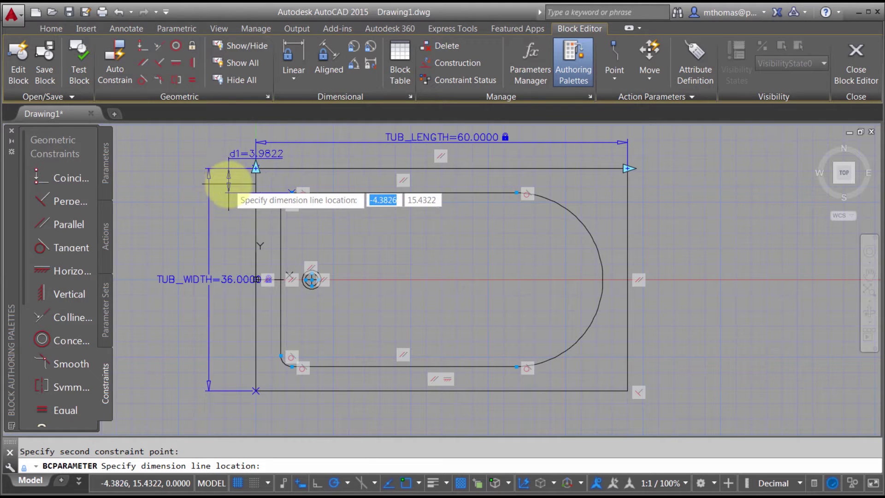
left_click(231, 184)
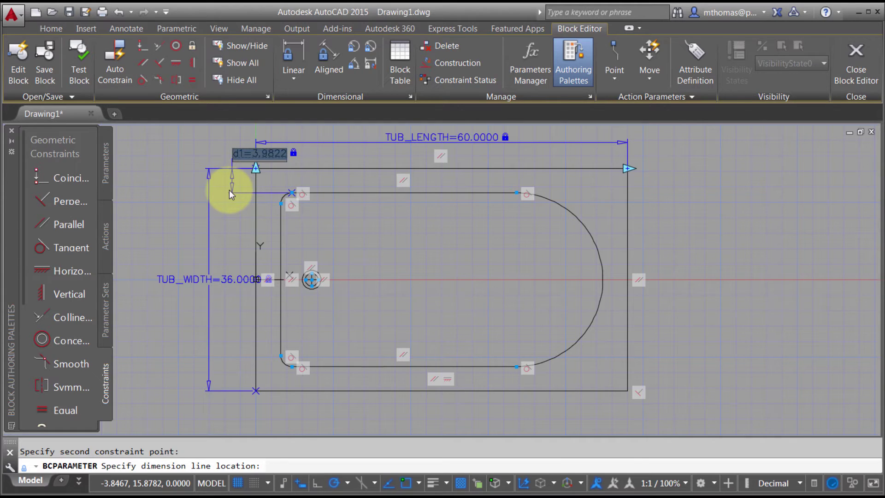
type("4")
key("Return")
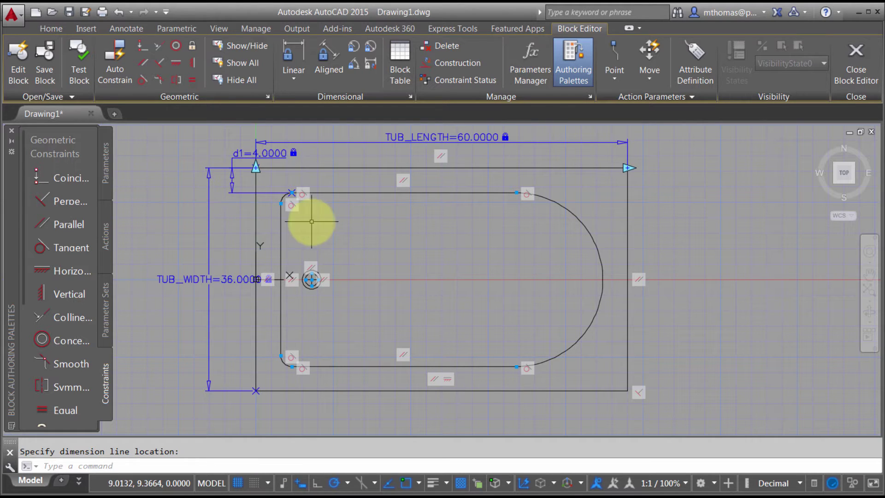
Add a linear constraint between the basin's lower edge and the outer rectangle's lower-left corner, setting it equal to d1.
key("Return")
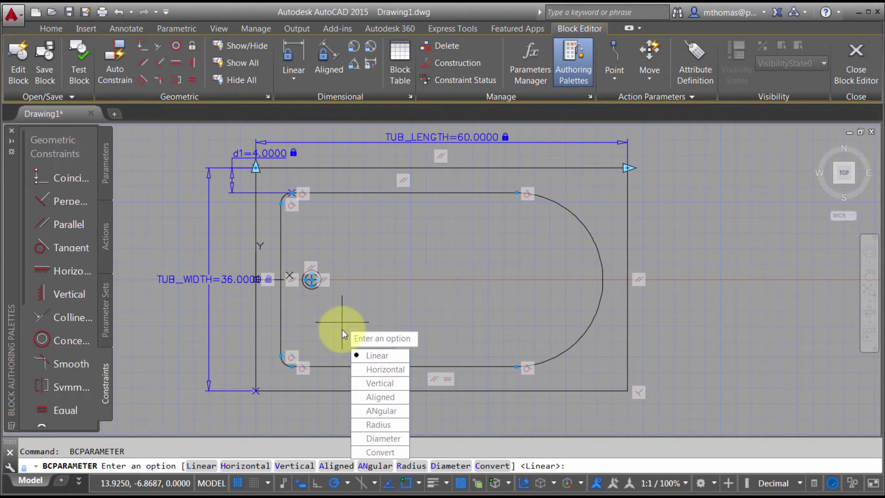
left_click(365, 356)
left_click(292, 367)
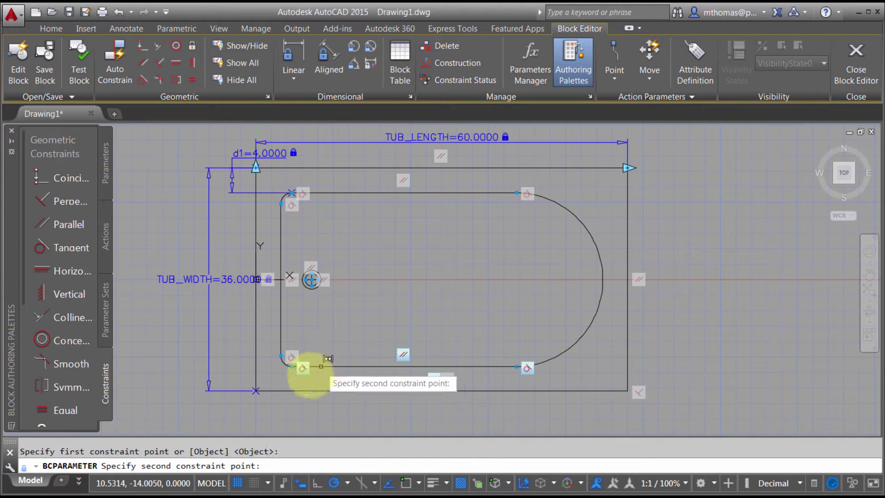
left_click(256, 390)
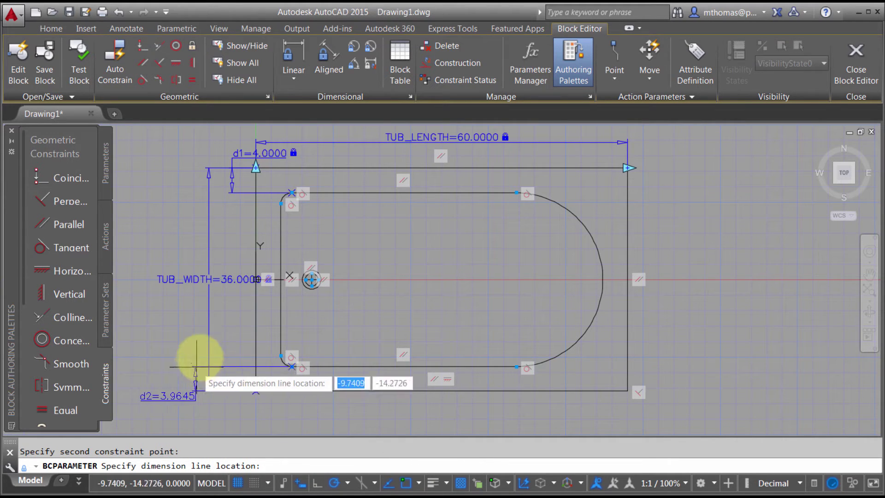
left_click(232, 344)
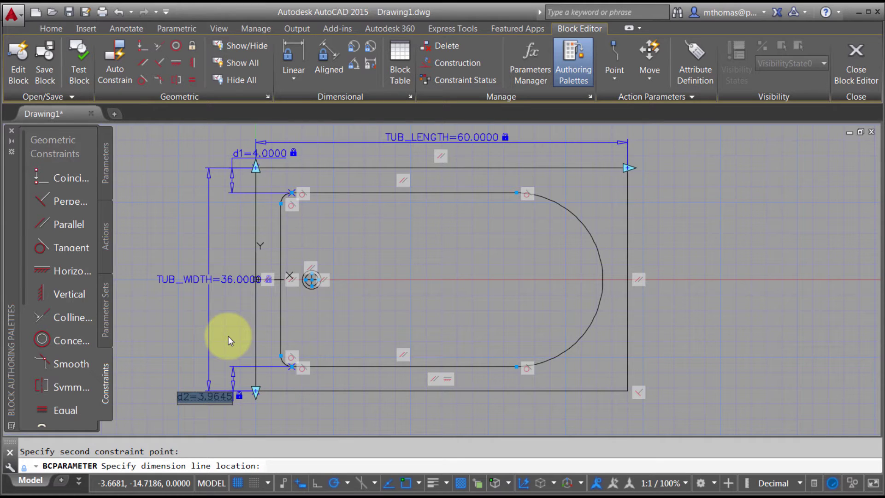
type("d1")
key("Return")
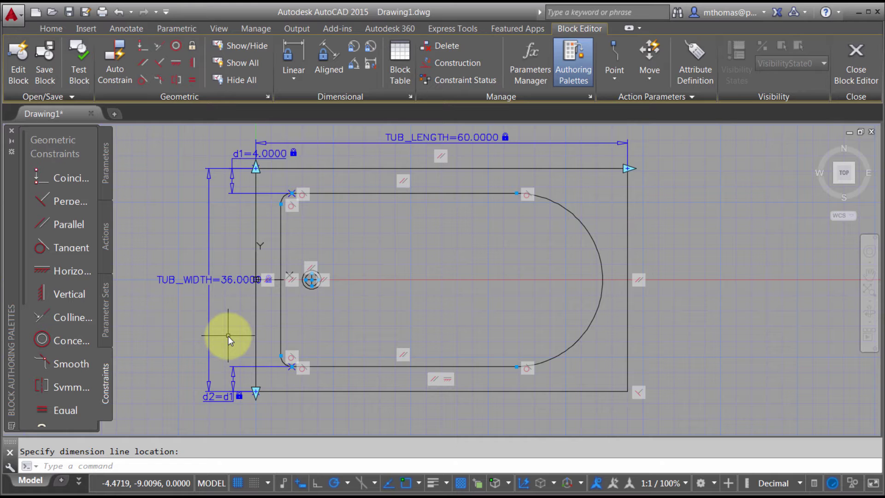
left_click(229, 336)
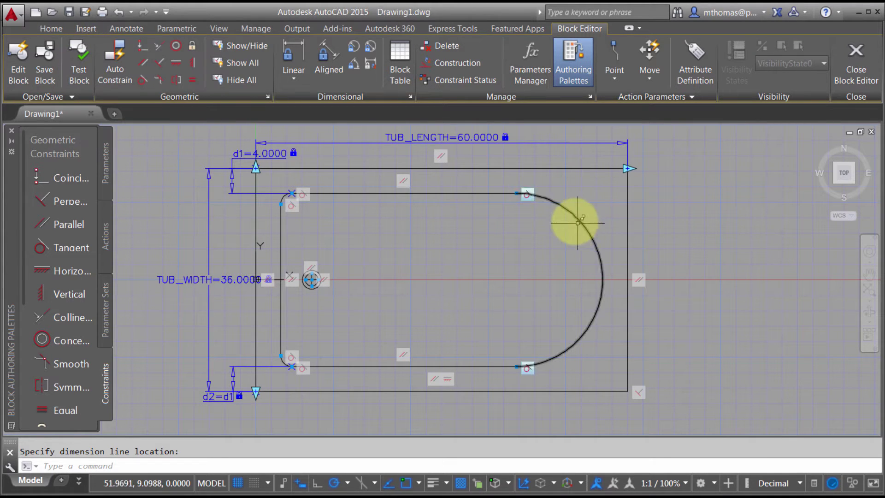
Close the Block Editor, saving the changes to the block definition.
left_click(847, 82)
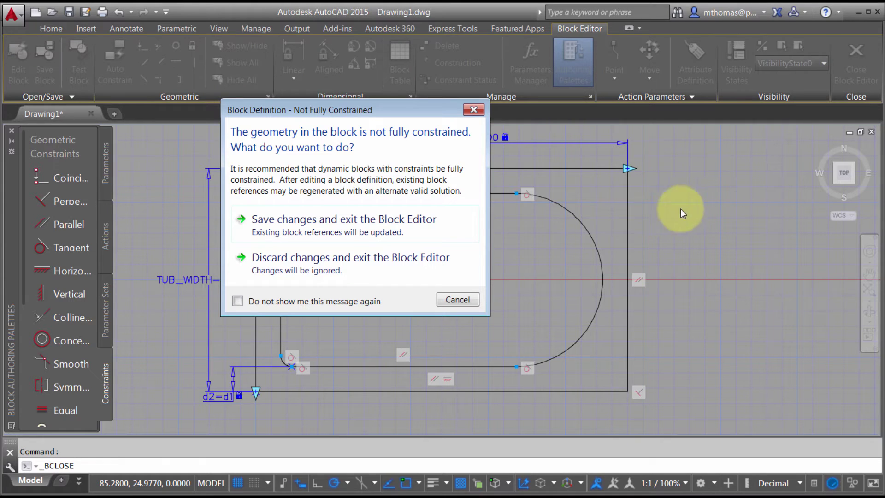
left_click(404, 225)
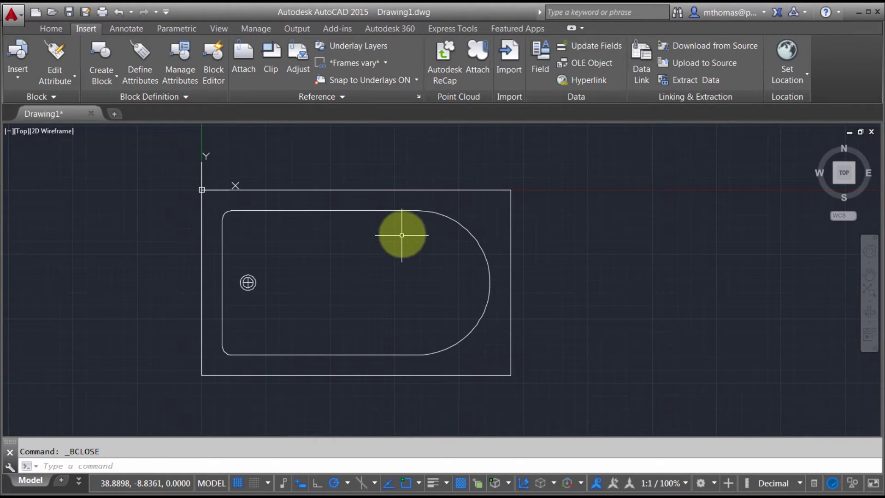
Stretch the bathtub block by its grips to about 82.6 long and about 44.4 wide.
left_click(409, 210)
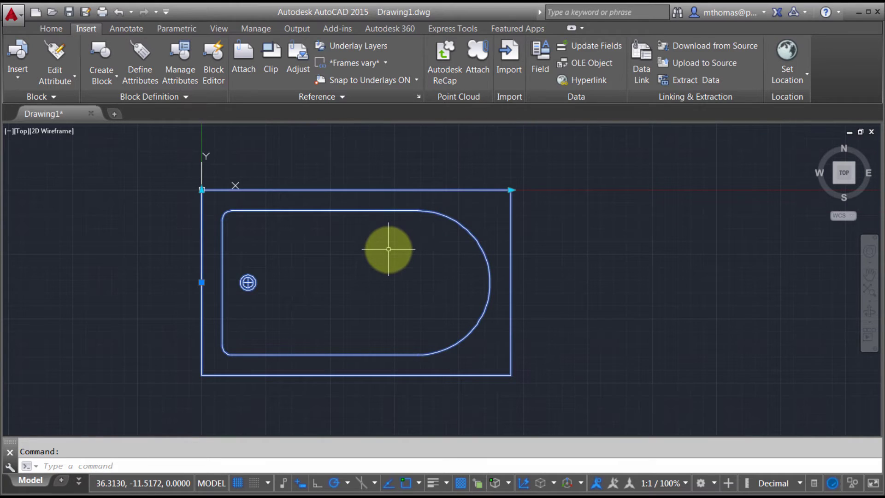
scroll(392, 247, "down", 2)
scroll(321, 250, "up", 2)
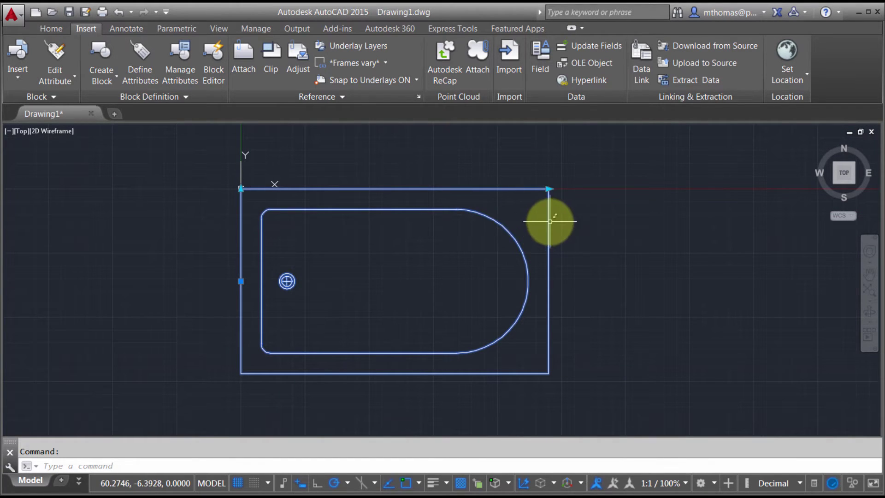
left_click(548, 189)
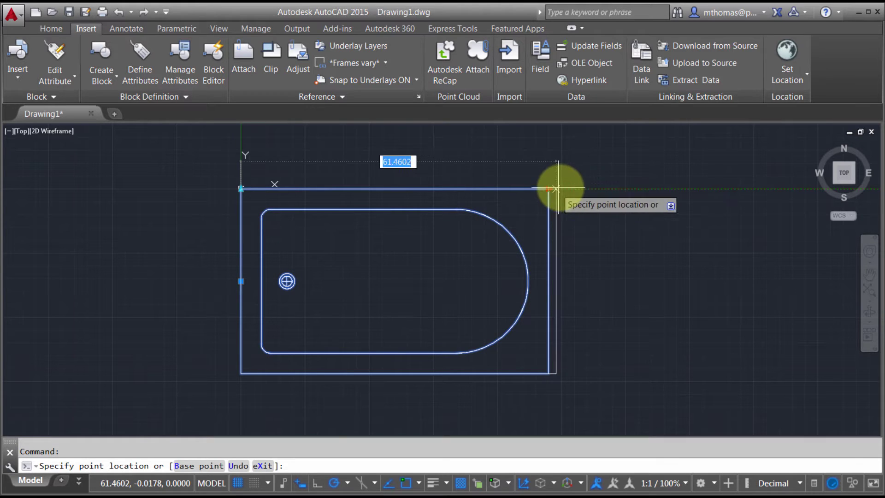
left_click(665, 188)
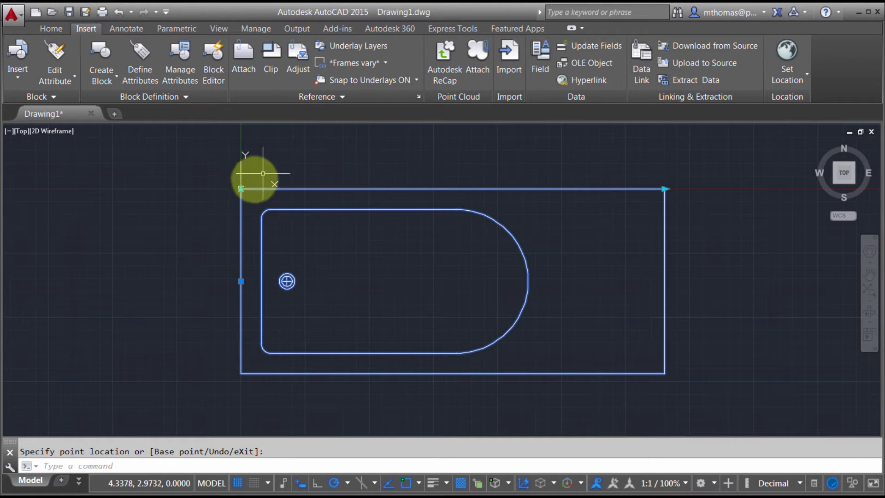
left_click(241, 189)
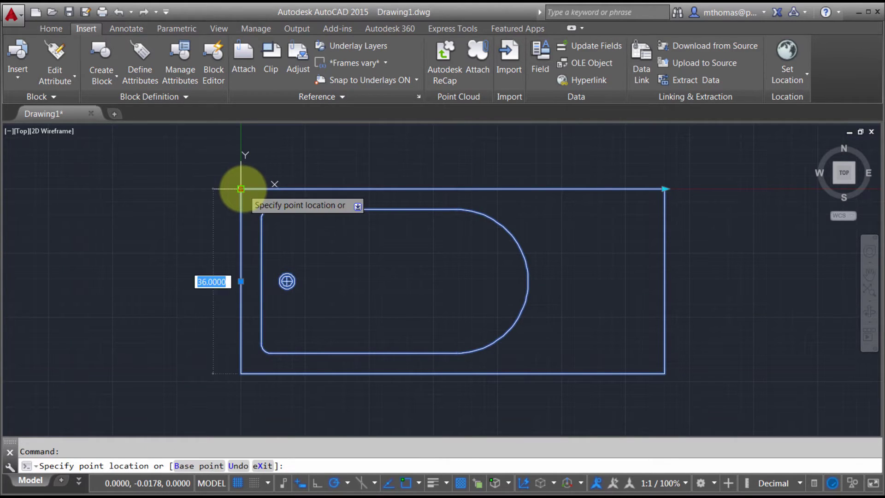
left_click(241, 146)
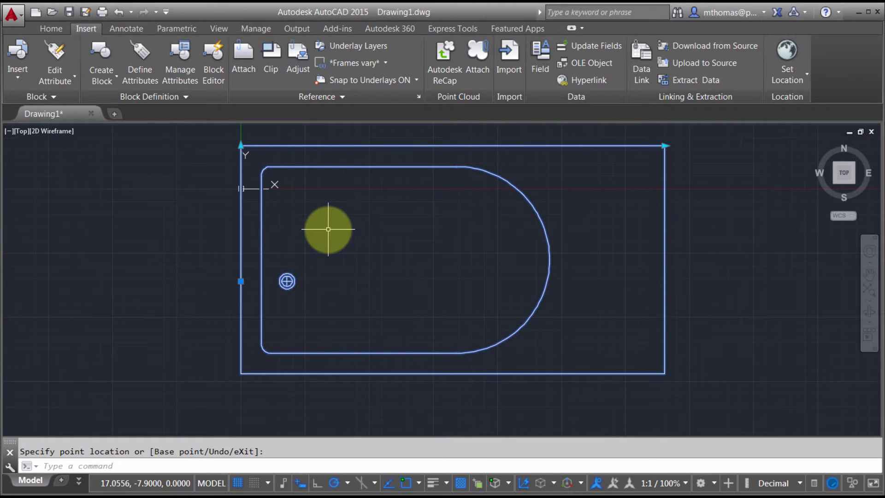
Open the selected bathtub block's properties and bring its custom parameters into view.
right_click(368, 179)
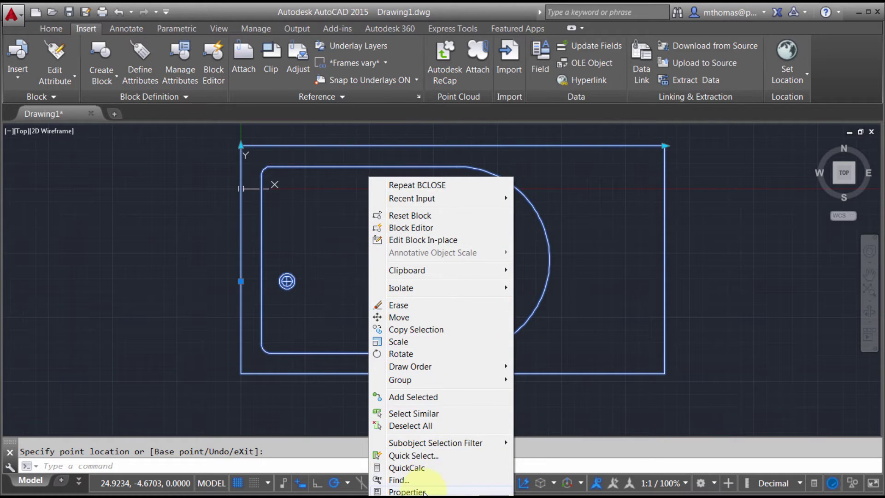
left_click(439, 424)
key("ctrl+1")
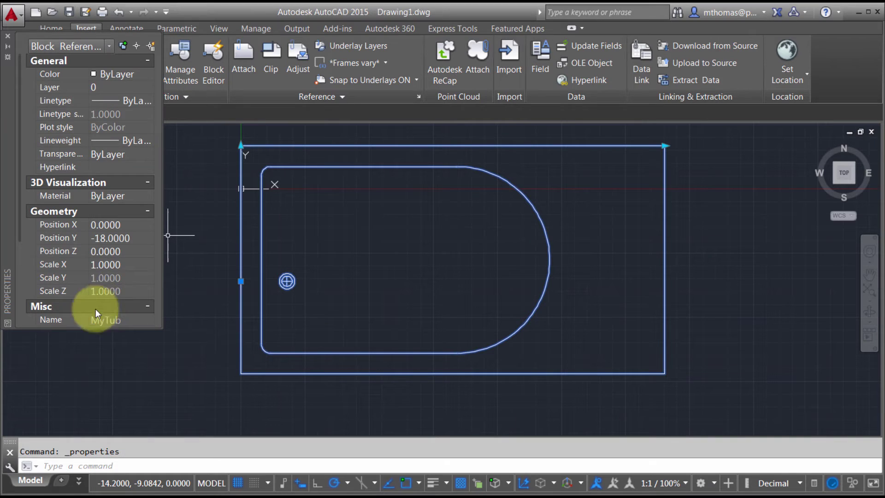
left_click_drag(18, 218, 22, 330)
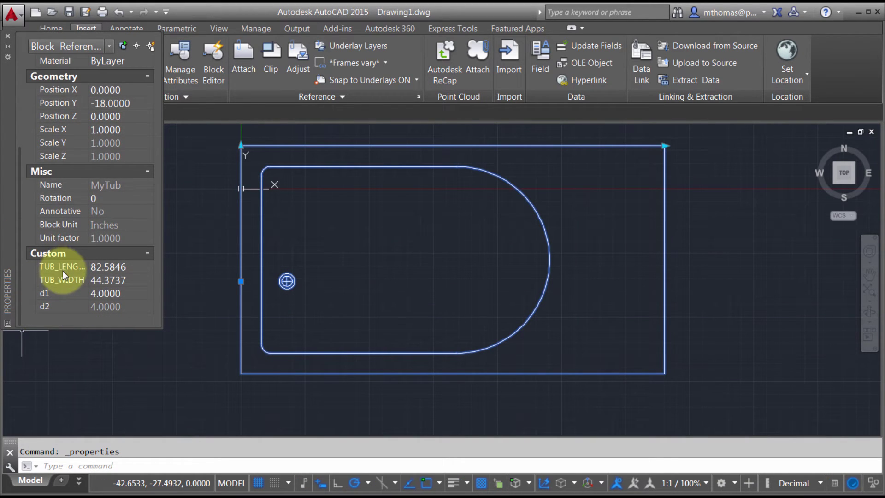
Set the block's custom d1 parameter to 2.
left_click(116, 295)
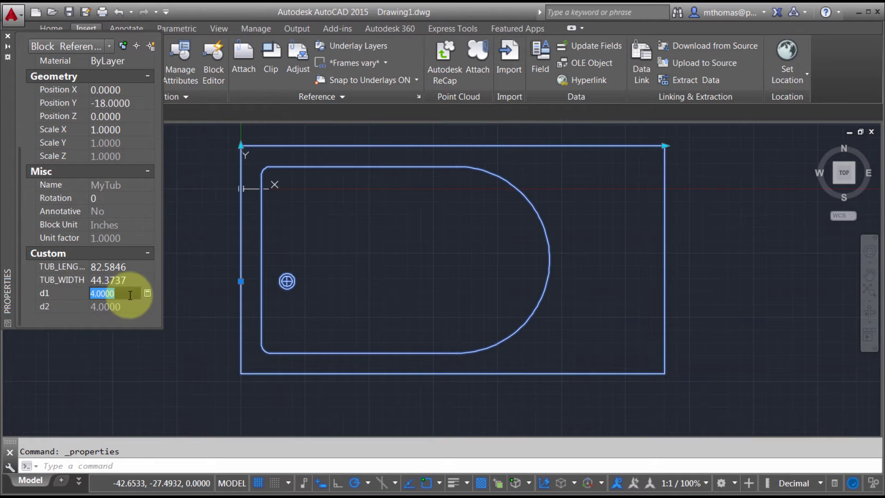
type("2")
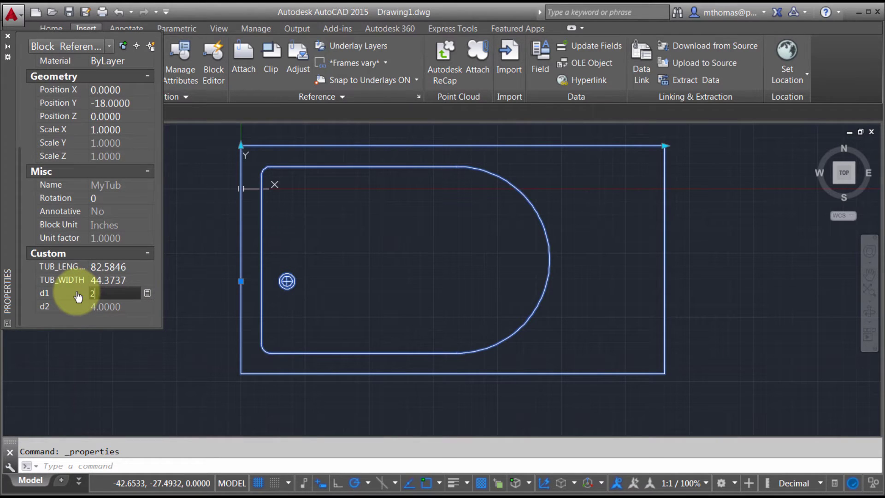
key("Return")
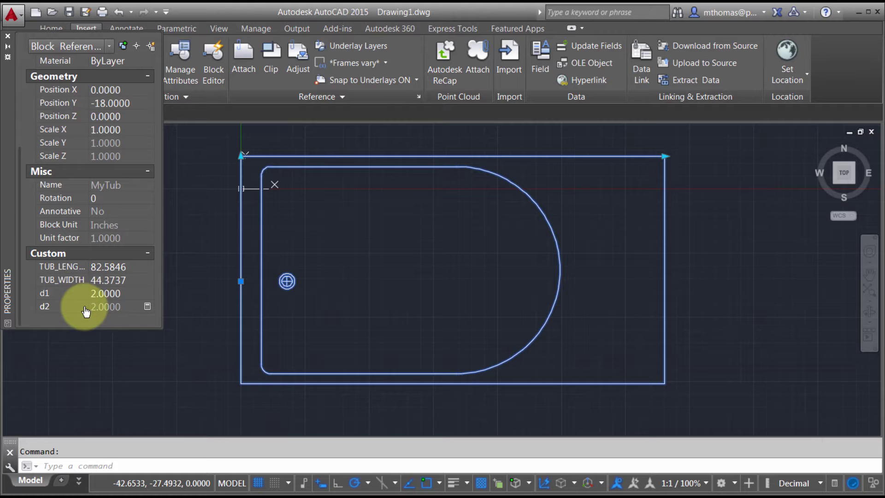
Reset the bathtub block to its default dimensions.
left_click(124, 294)
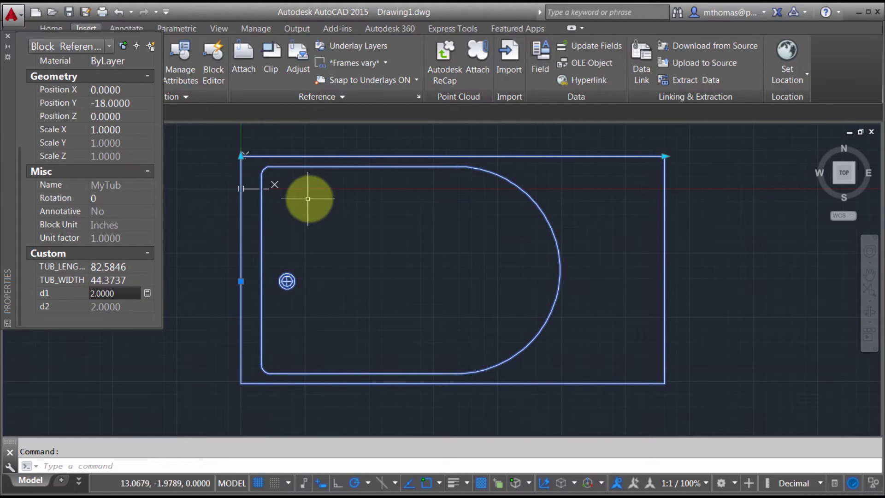
right_click(329, 168)
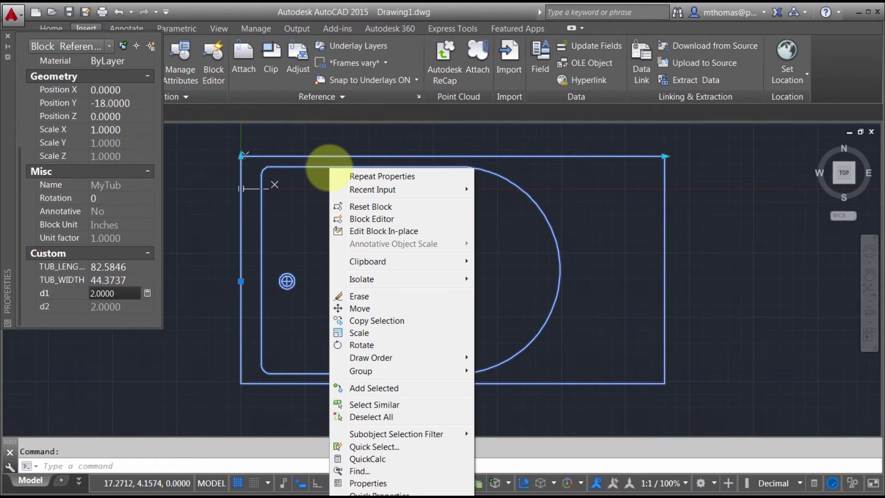
left_click(359, 204)
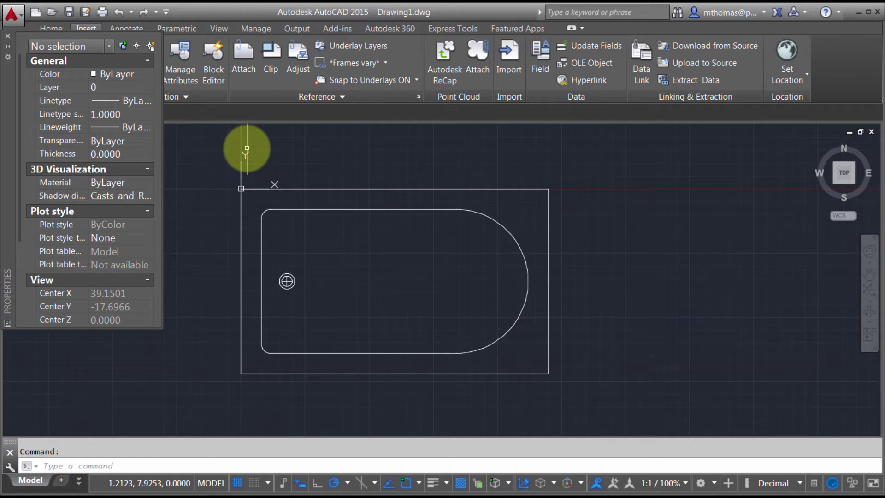
Open the bathtub block in the Block Editor and move the properties palette beside the tub's rounded end.
left_click(341, 188)
right_click(351, 167)
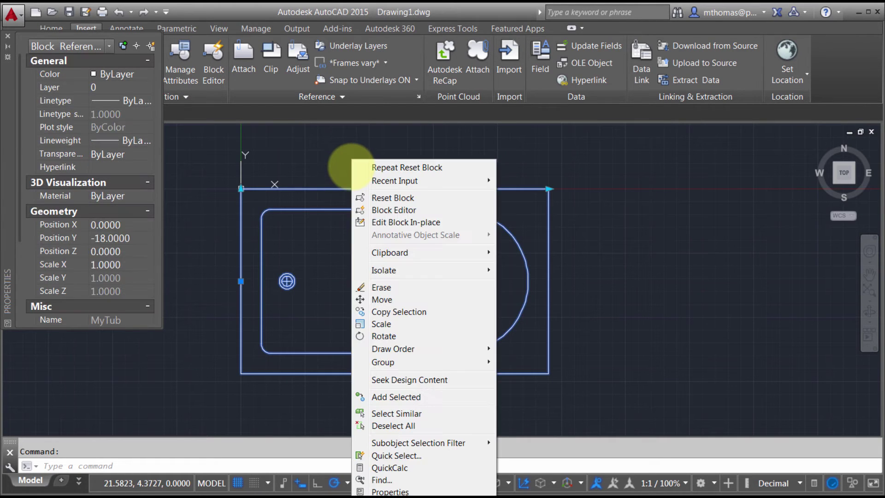
left_click(396, 214)
mouse_move(16, 77)
left_mouse_down()
mouse_move(488, 174)
mouse_move(722, 186)
mouse_move(712, 185)
left_mouse_up()
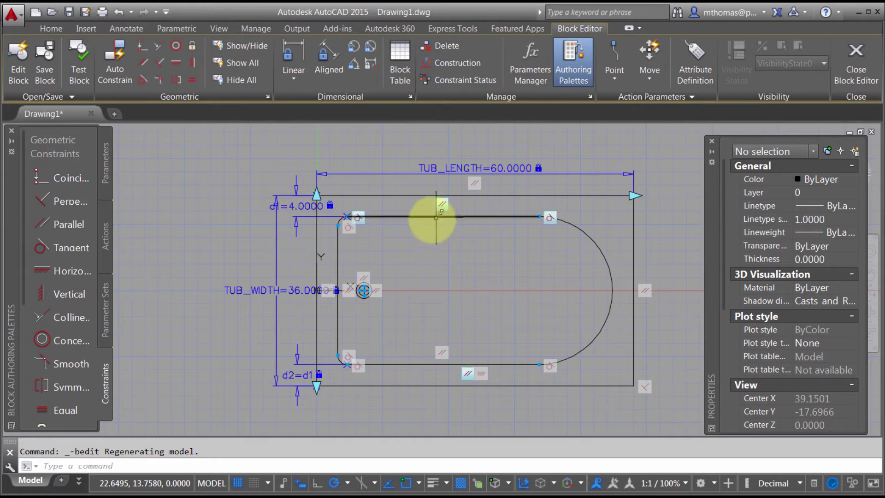
Set the d1 constraint's property display to No and its number of grips to 0.
left_click(297, 206)
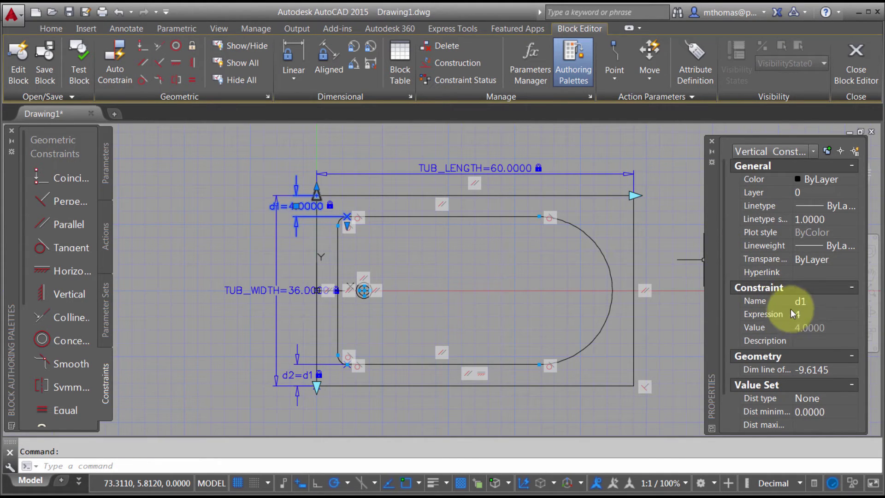
left_click_drag(724, 301, 726, 382)
left_click(807, 401)
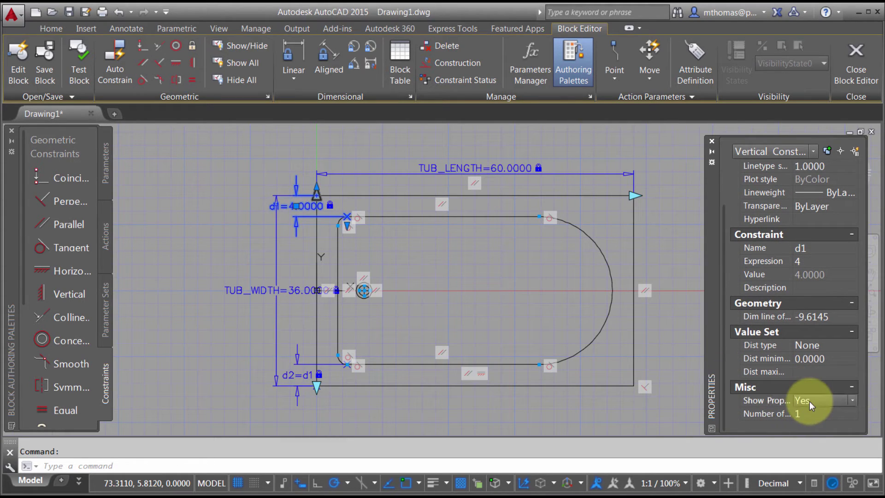
left_click(814, 400)
left_click(810, 422)
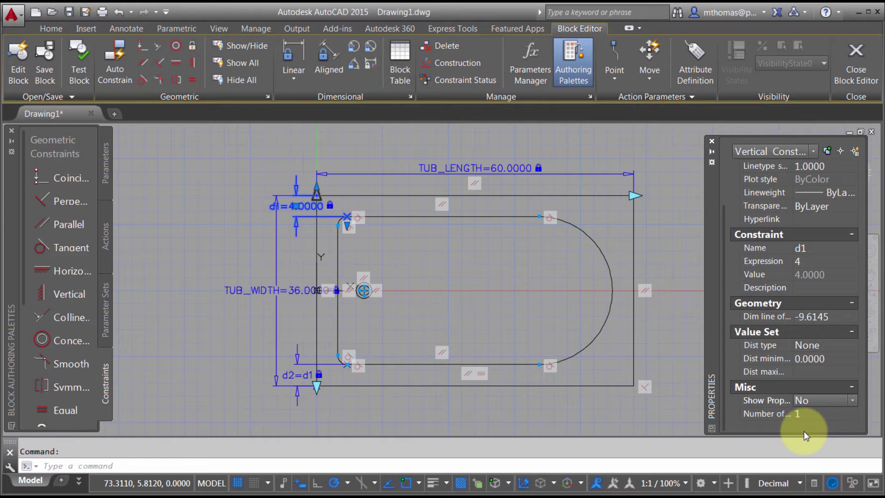
left_click(817, 414)
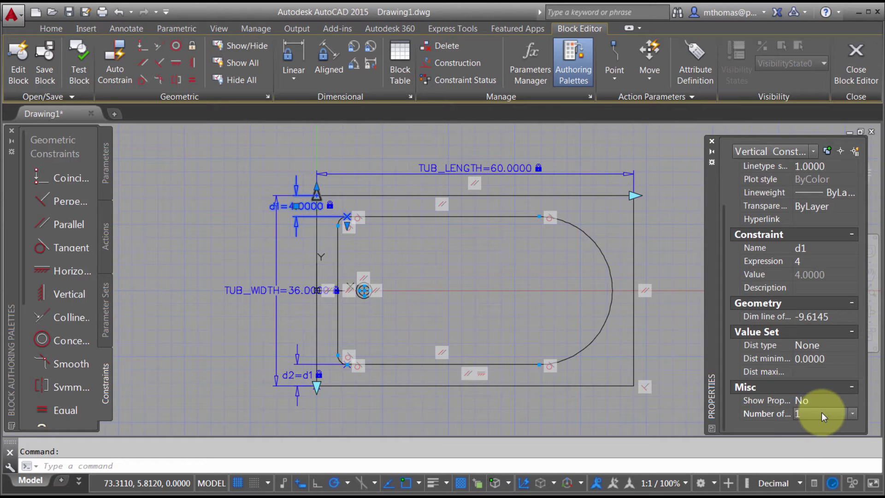
left_click(822, 412)
left_click(815, 424)
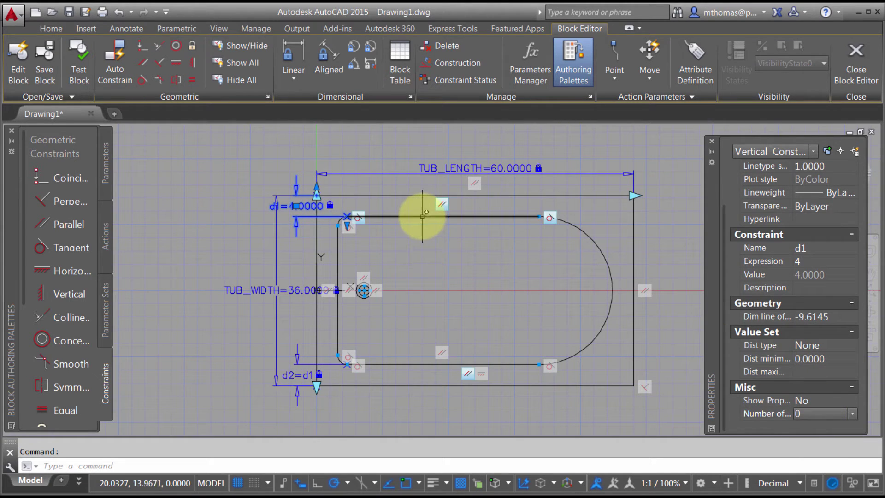
key("Escape")
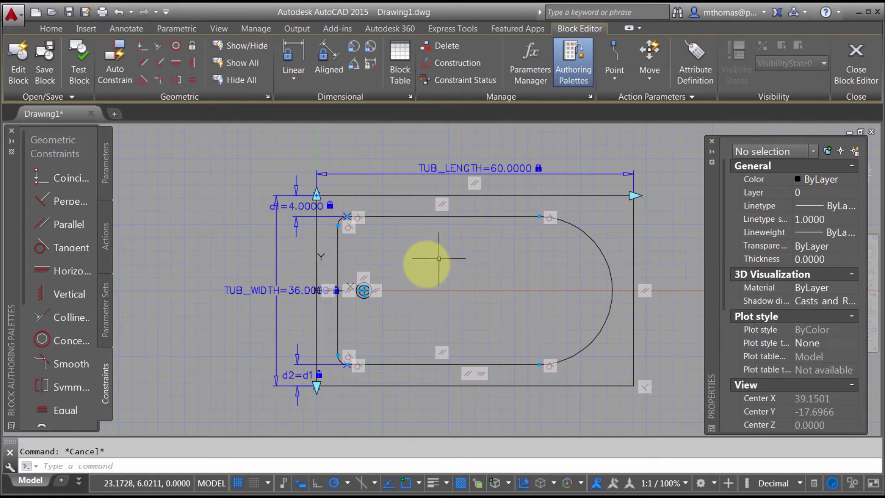
Set the d2 constraint's property display to No and its number of grips to 0.
left_click(307, 375)
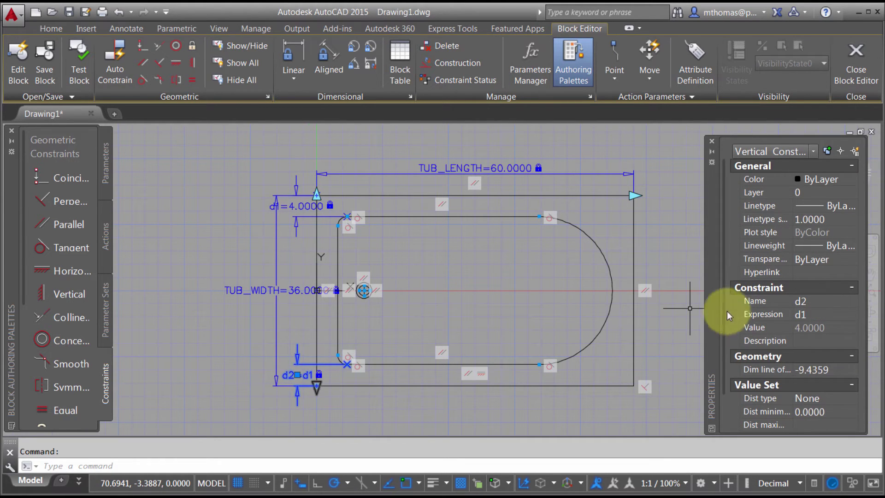
left_click_drag(723, 306, 723, 372)
left_click(815, 398)
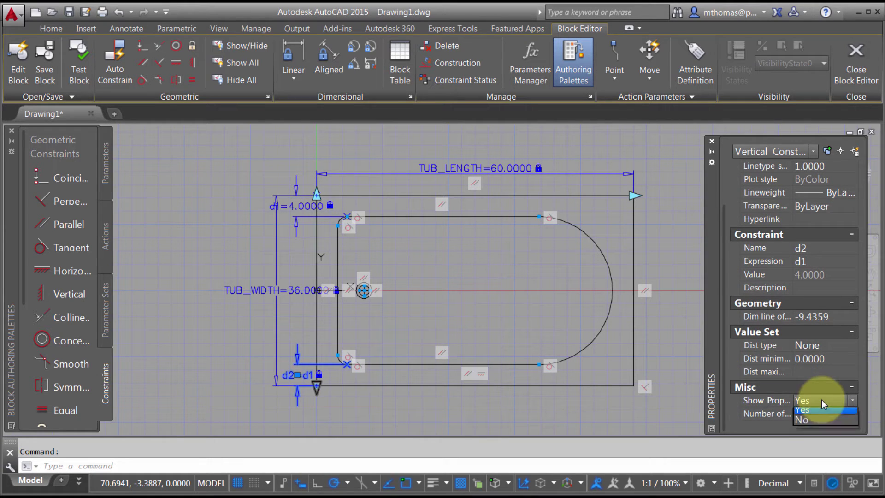
left_click(815, 421)
left_click(829, 413)
left_click(818, 424)
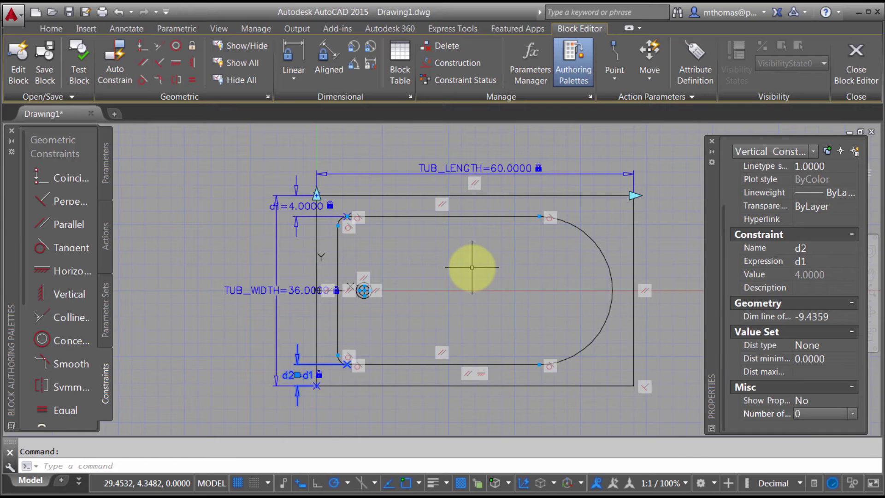
key("Escape")
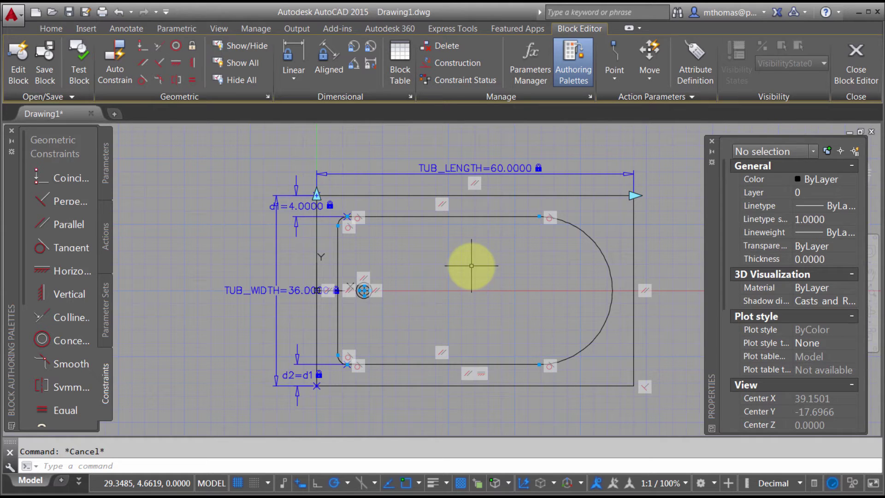
Add a linear constraint between the basin's left edge and the outer rectangle's upper-left corner, setting its expression to d1*.75.
scroll(419, 278, "up", 2)
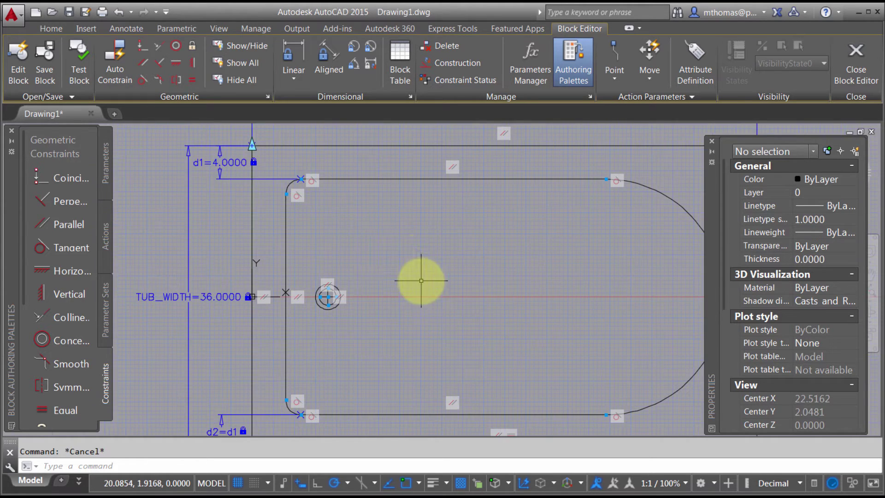
middle_click_drag(400, 257, 431, 259)
scroll(430, 261, "down", 2)
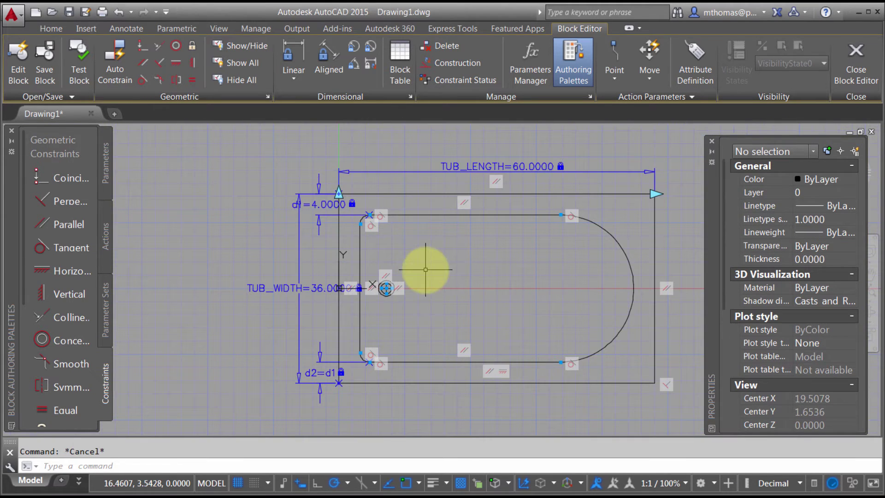
left_click(294, 56)
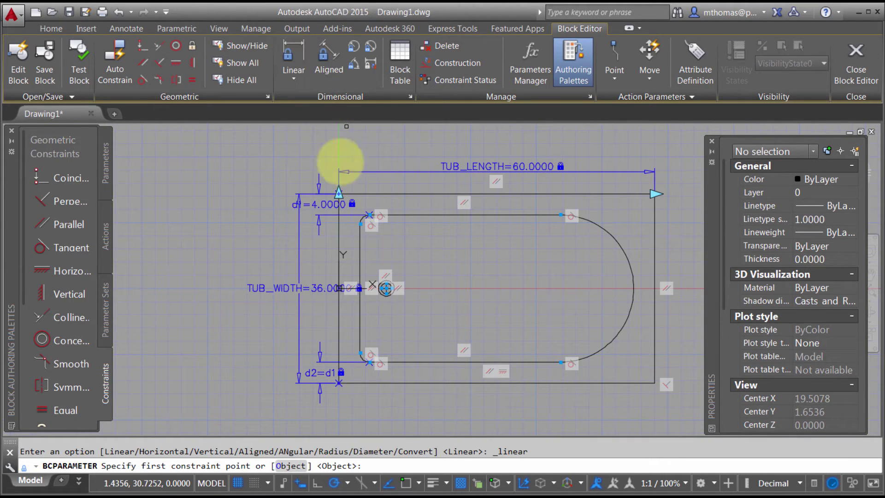
left_click(364, 226)
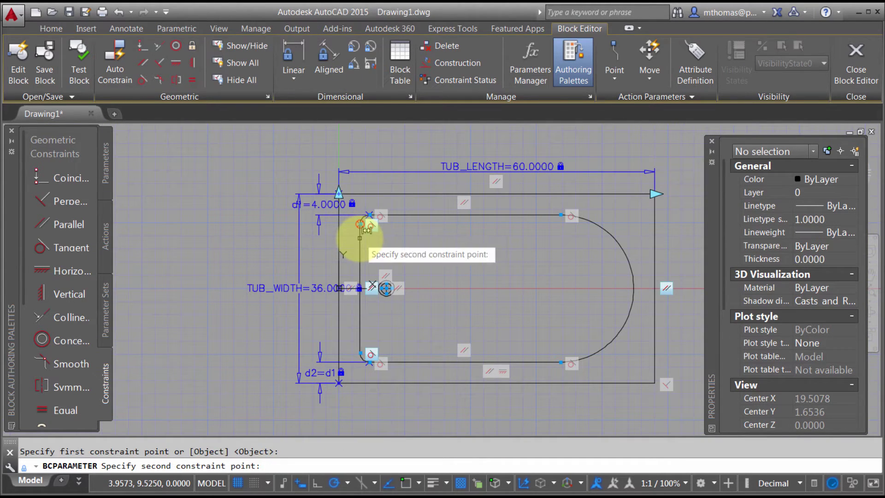
left_click(340, 194)
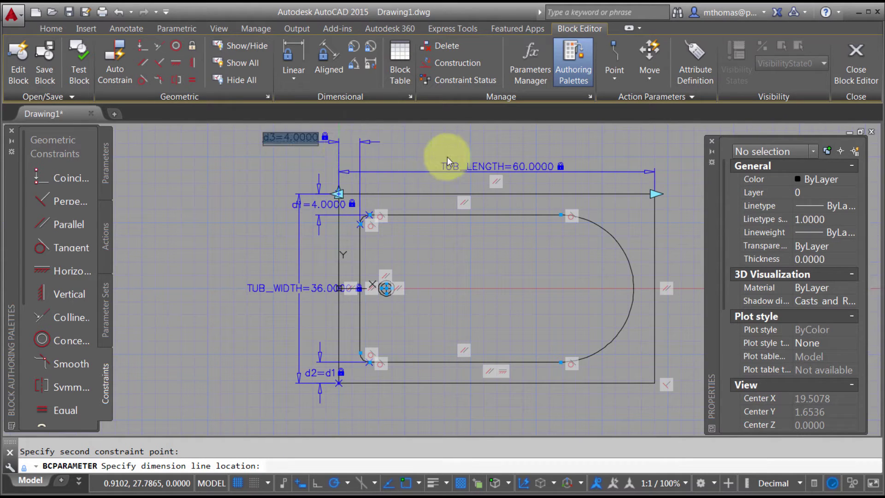
type("d1")
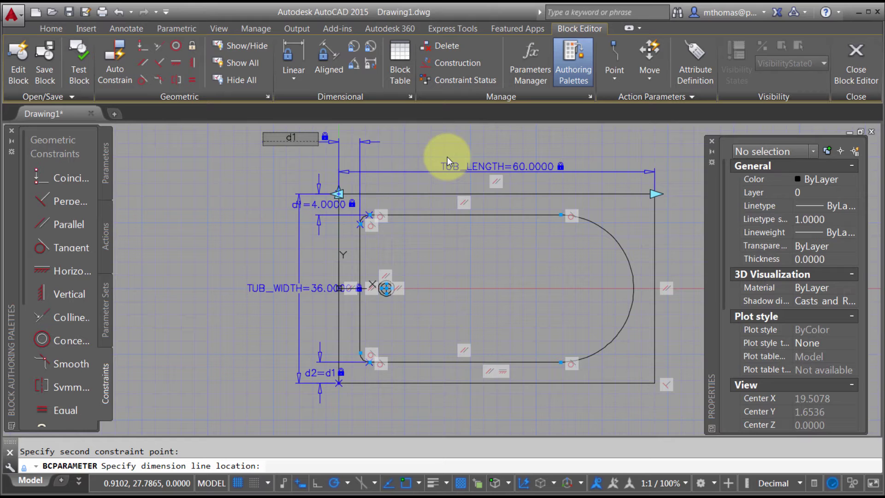
type("*.75")
key("Return")
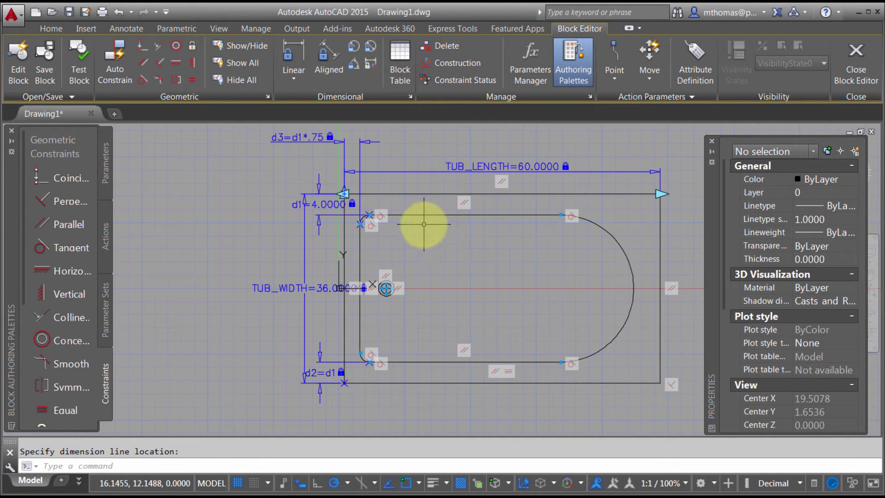
Set the d3 constraint's property display to No and its number of grips to 0.
left_click(332, 149)
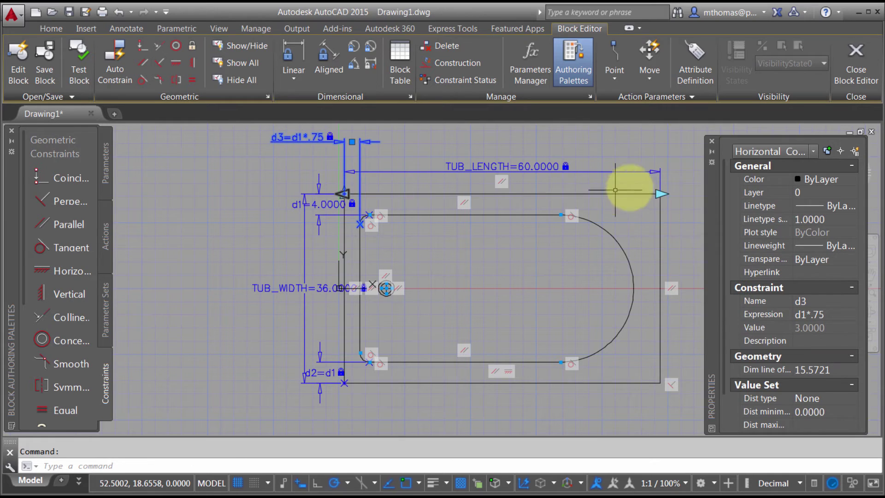
scroll(724, 369, "down", 2)
left_click(816, 400)
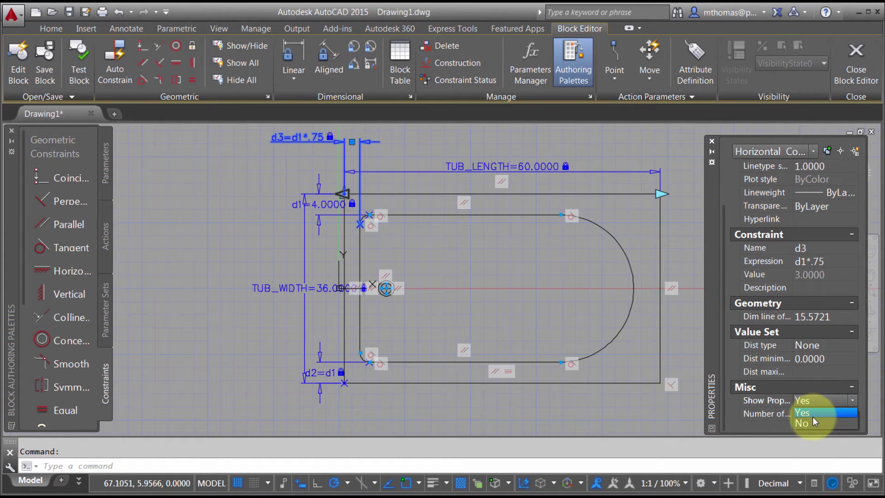
left_click(813, 410)
left_click(821, 414)
key("Escape")
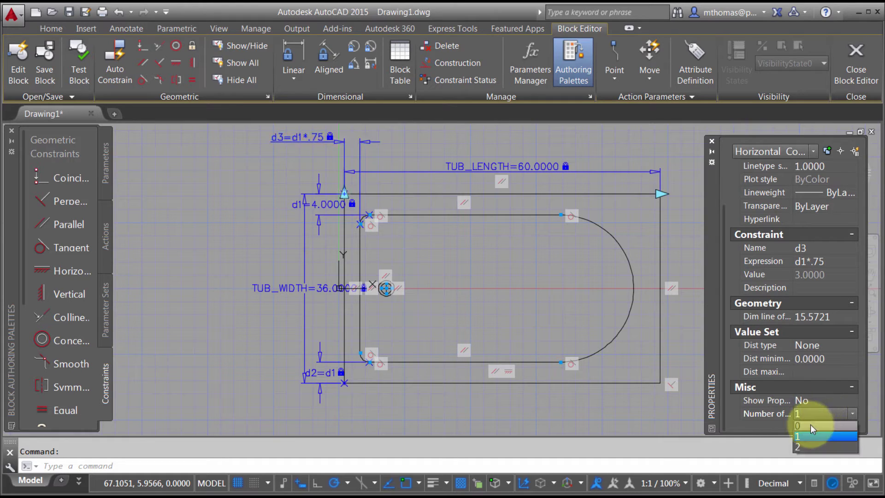
Add a linear constraint between the outer rectangle's upper-right corner and the basin's rounded end, setting its expression to d3.
middle_click_drag(514, 238, 435, 232)
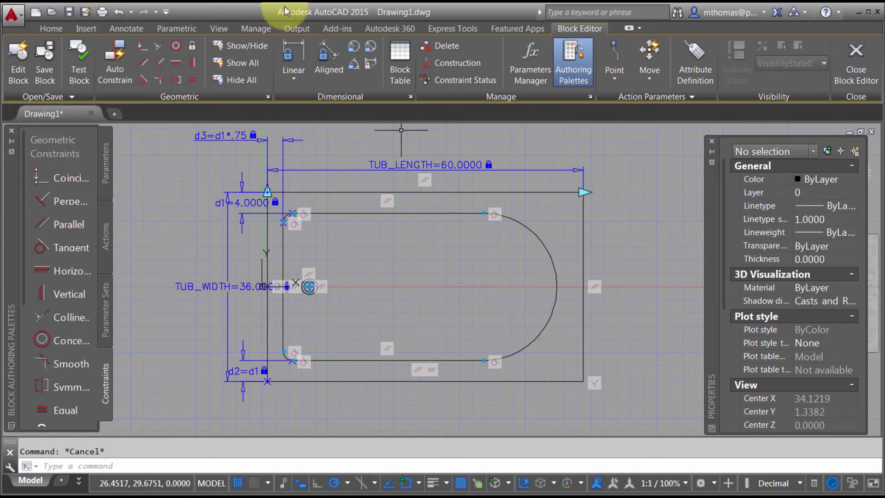
left_click(290, 56)
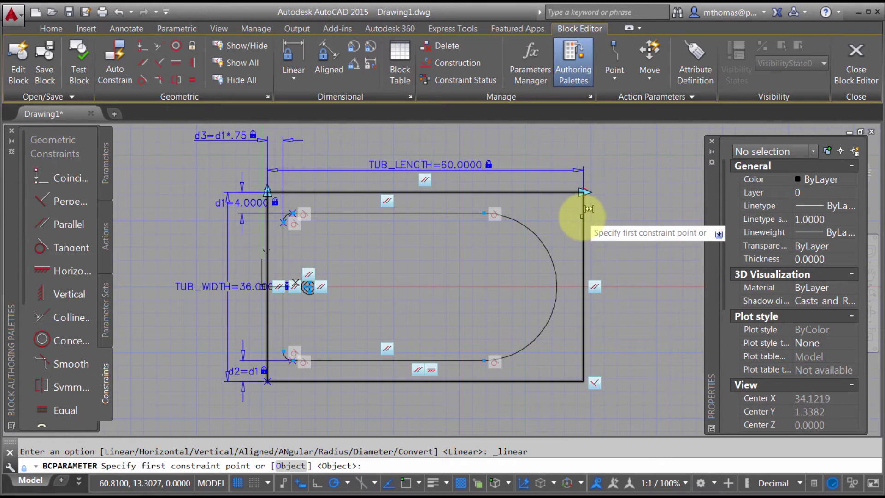
left_click(584, 193)
left_click(553, 266)
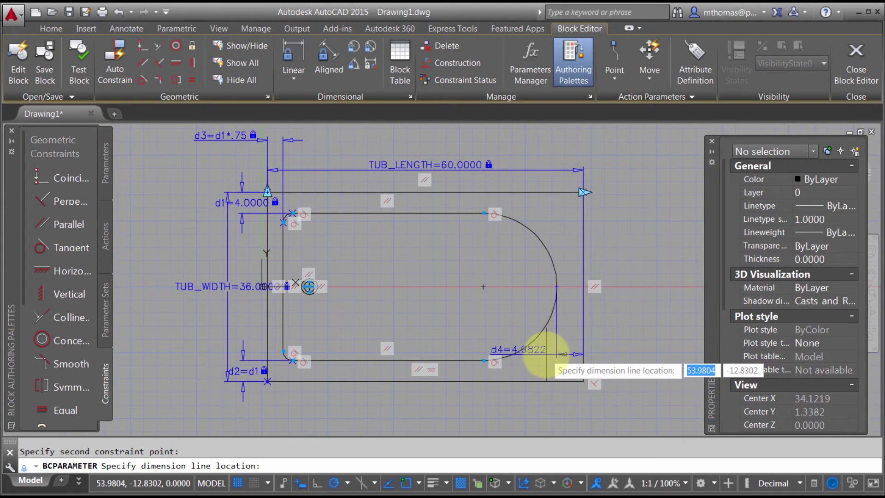
left_click(548, 354)
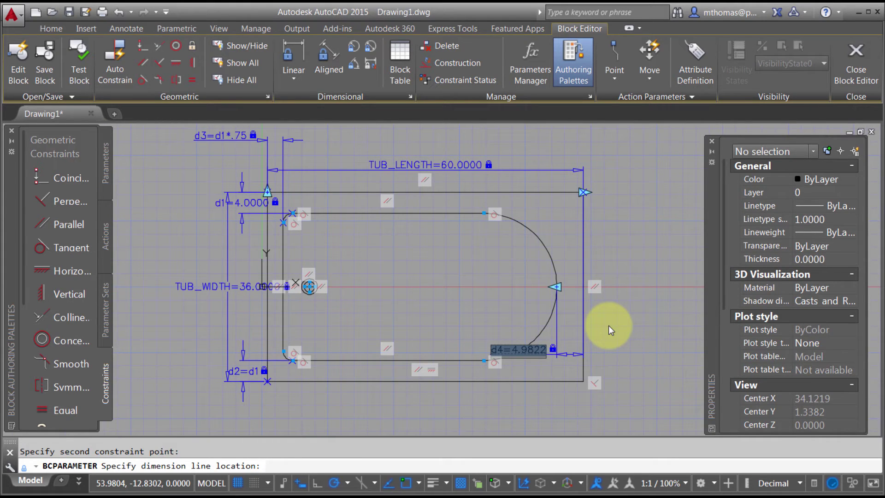
type("d4=d3")
key("Return")
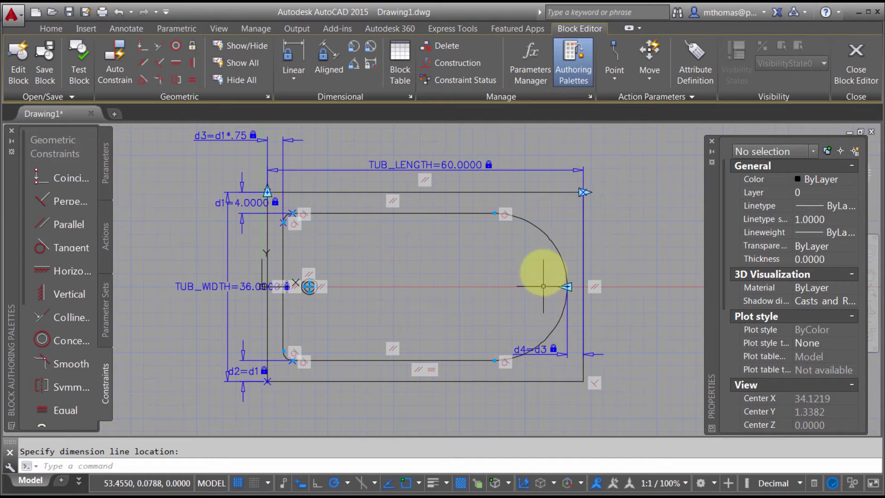
Set the TUB_LENGTH constraint's distance type to Increment, with an increment of 12 and a minimum of 60.
left_click(458, 157)
key("Return")
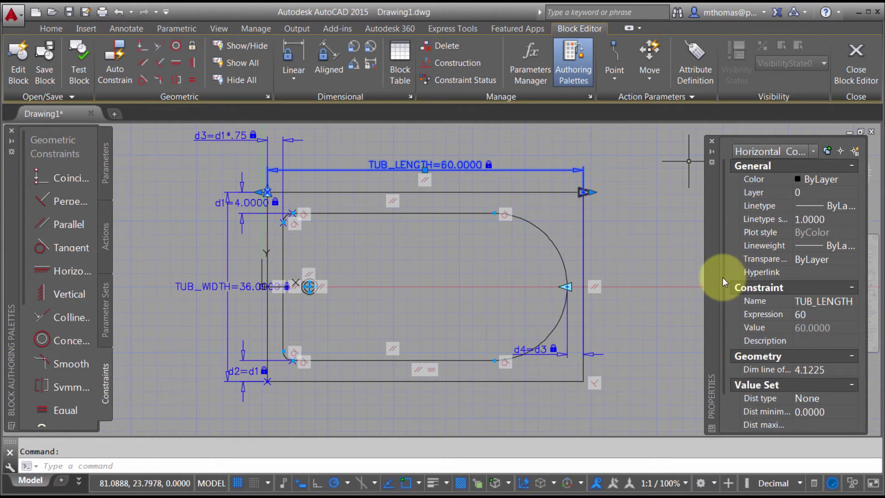
scroll(724, 322, "down", 2)
left_click(822, 345)
left_click(821, 345)
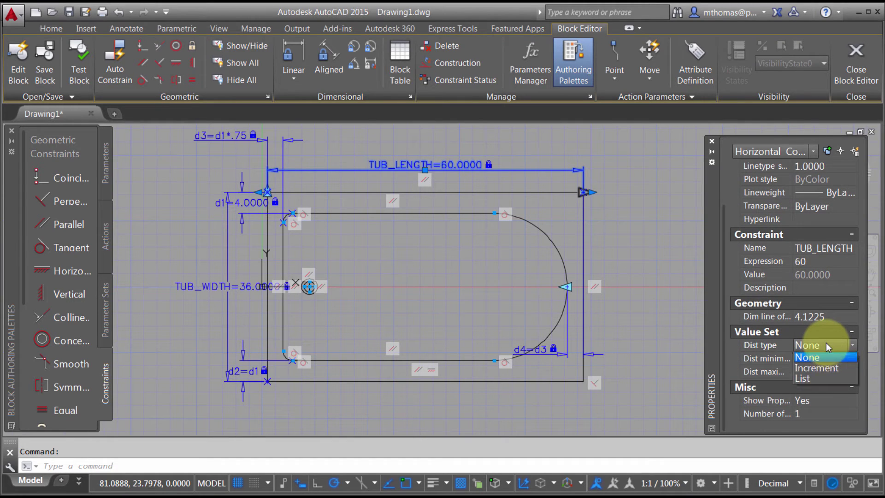
left_click(820, 369)
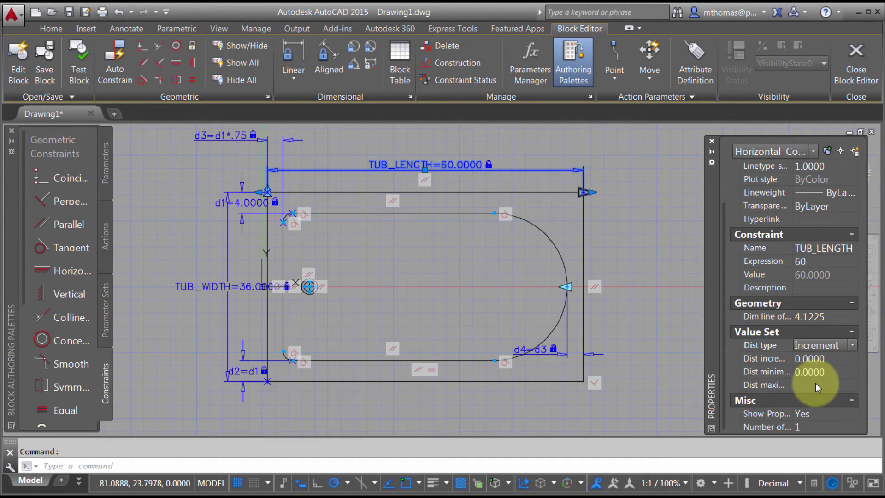
left_click(833, 359)
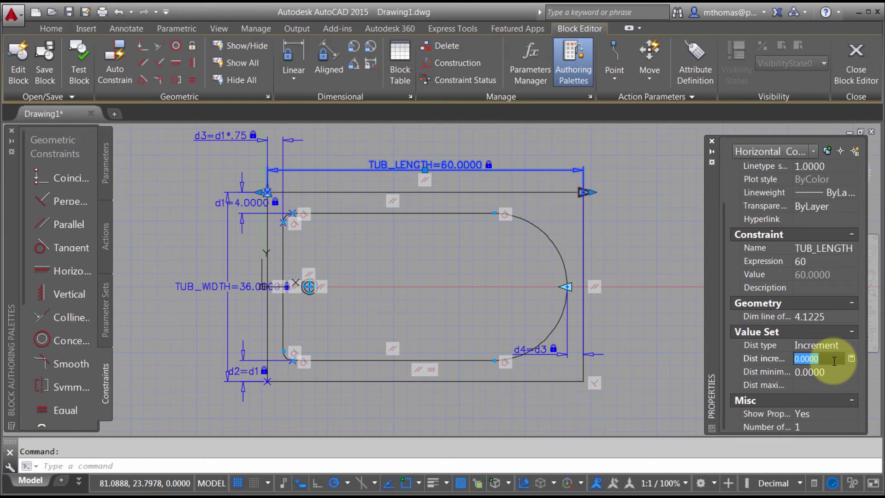
type("12")
key("Tab")
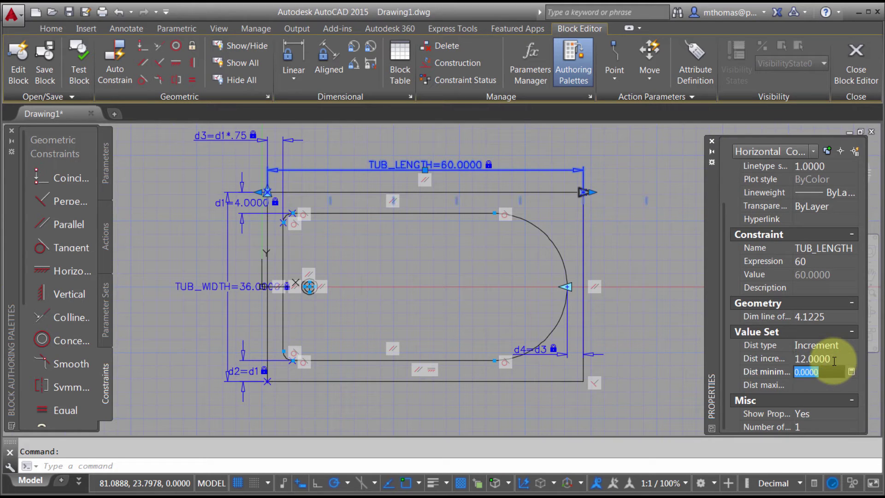
type("60")
key("Tab")
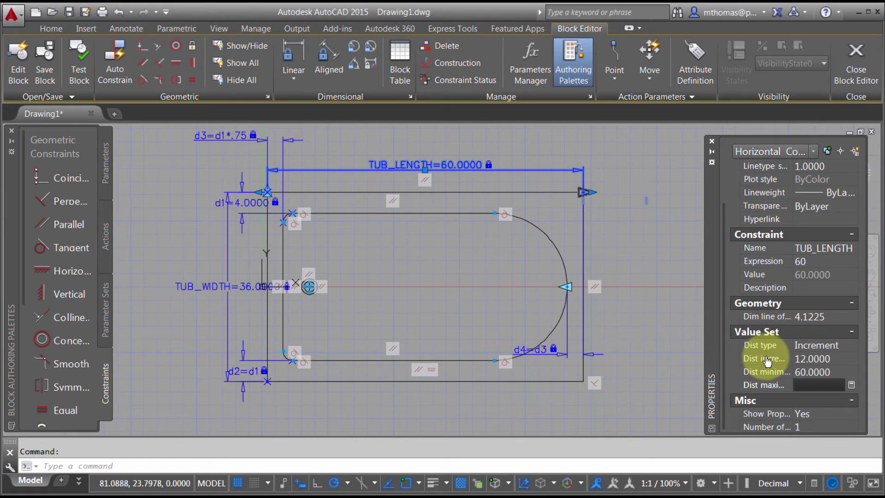
key("Escape")
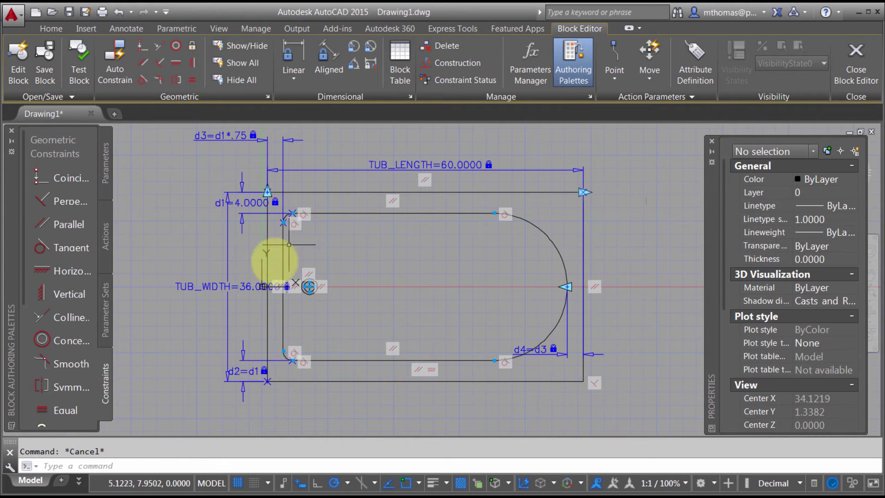
Set the TUB_WIDTH constraint's distance type to List.
left_click(205, 287)
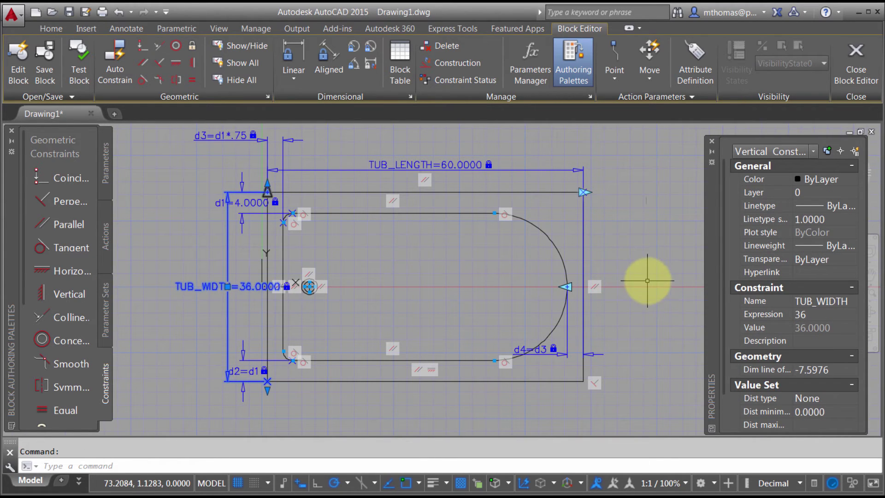
left_click(821, 400)
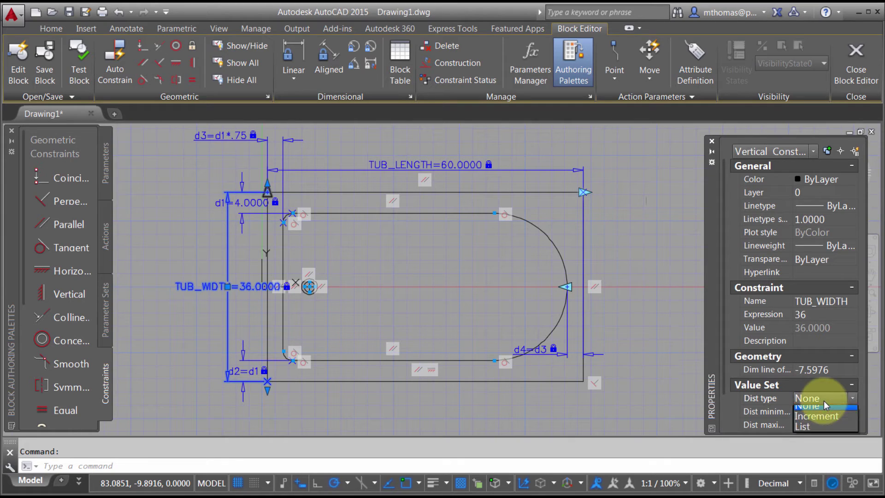
left_click(803, 432)
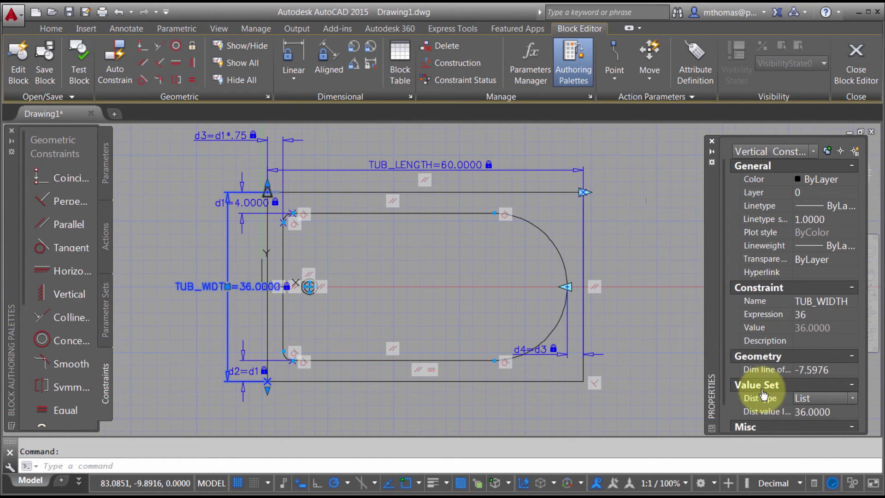
Add the distances 30, 45 and 54.5 to the TUB_WIDTH constraint's value list.
scroll(727, 372, "down", 1)
left_click(842, 372)
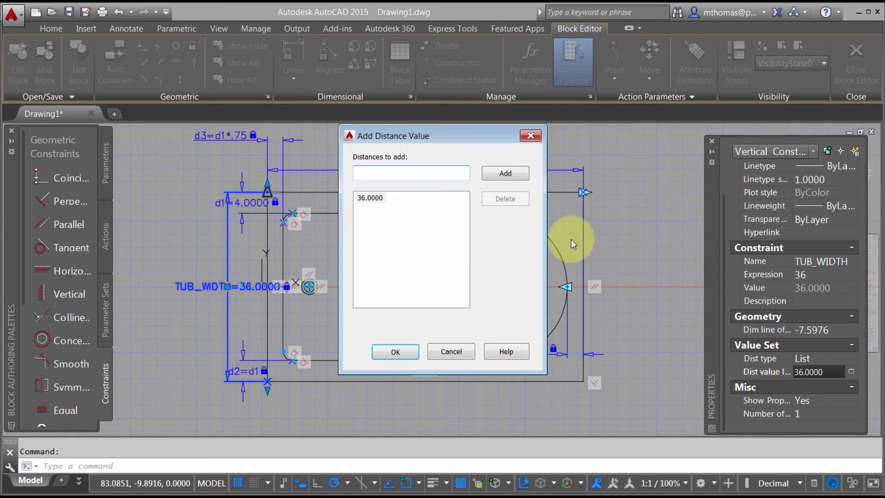
left_click(453, 177)
type("30")
left_click(506, 174)
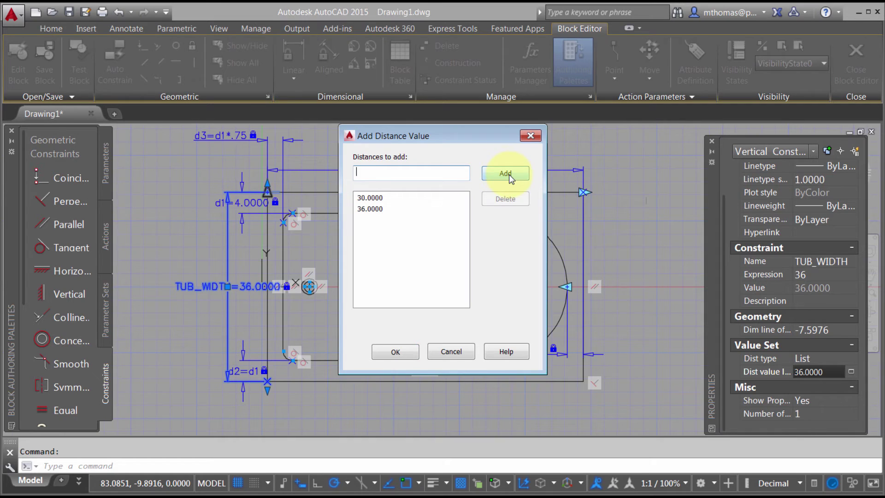
left_click(387, 172)
type("45")
left_click(506, 173)
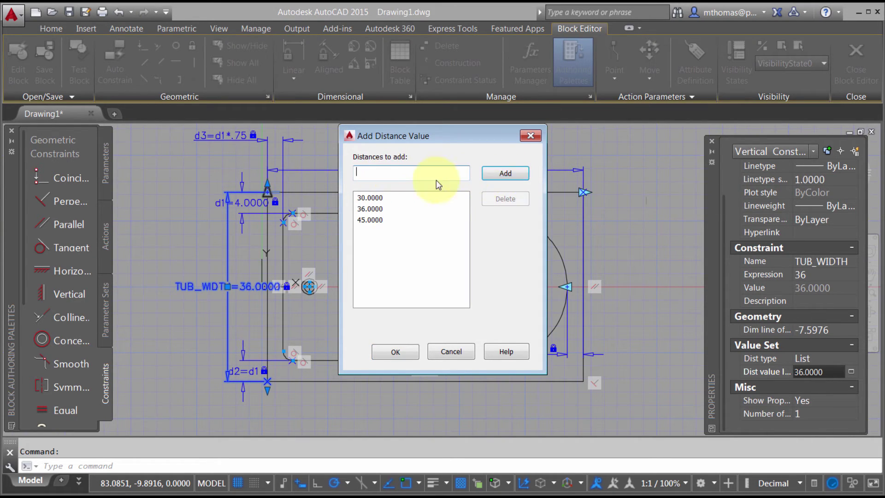
left_click(384, 176)
type("54.5")
left_click(505, 173)
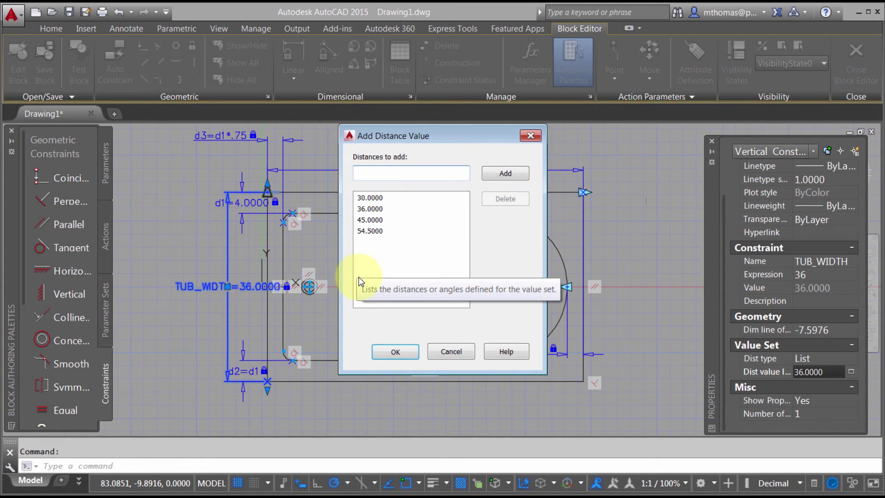
left_click(396, 349)
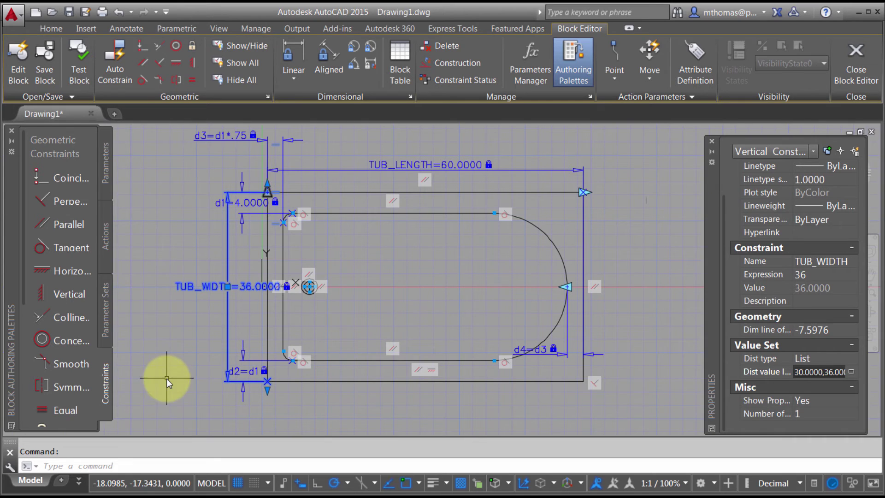
Open the tub in the test block window and examine its grips and custom properties.
left_click(83, 61)
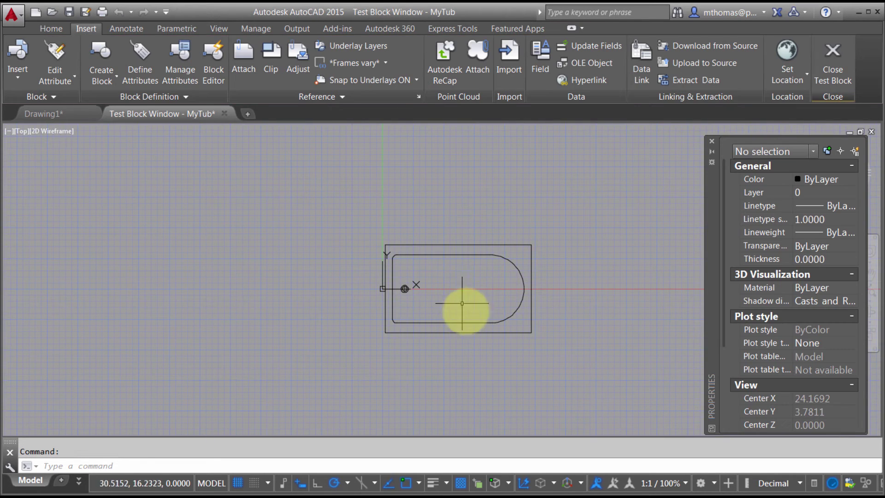
scroll(455, 272, "up", 2)
middle_click_drag(455, 271, 386, 249)
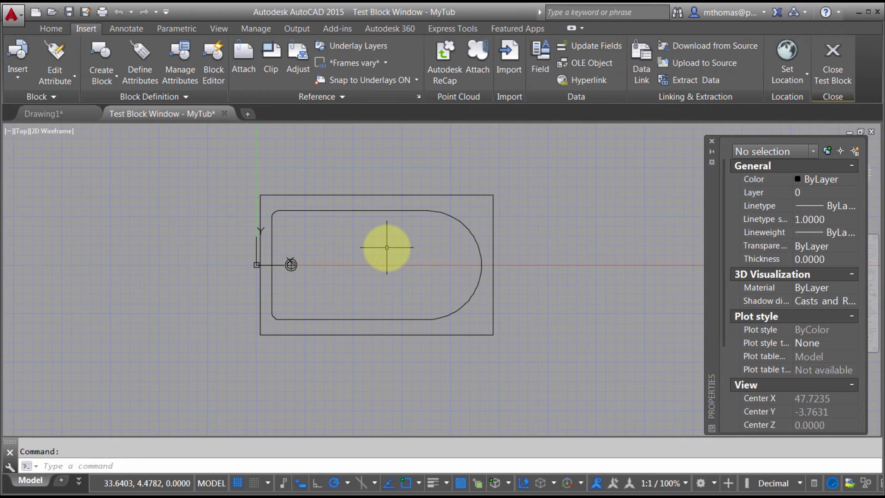
left_click(395, 208)
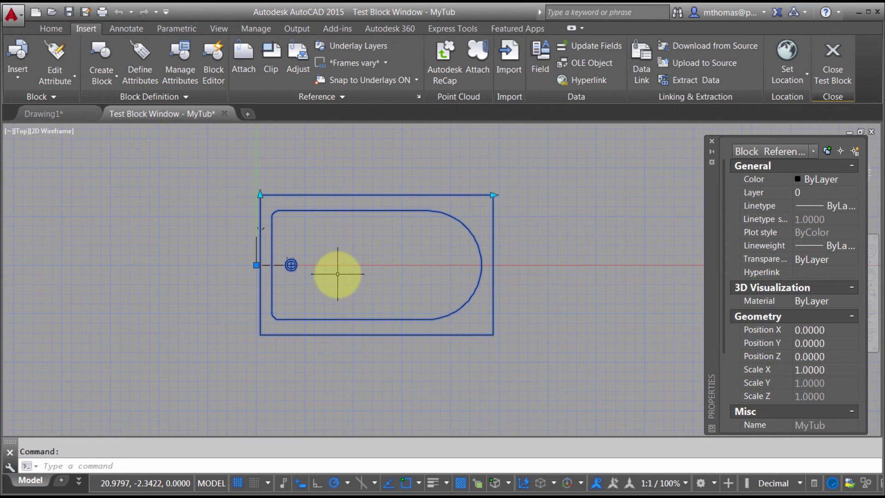
left_click_drag(724, 315, 727, 417)
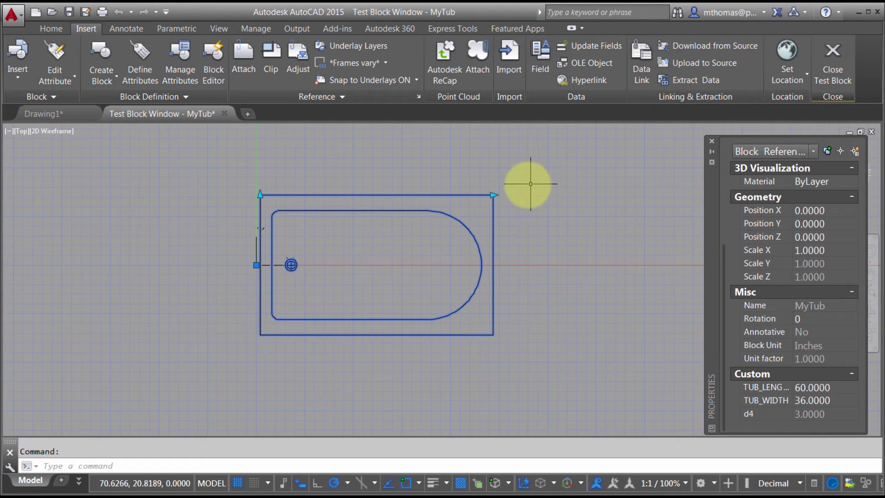
Test the grips by stretching the tub to a length of 96 and a width of 45, and close the test block window.
left_click(496, 195)
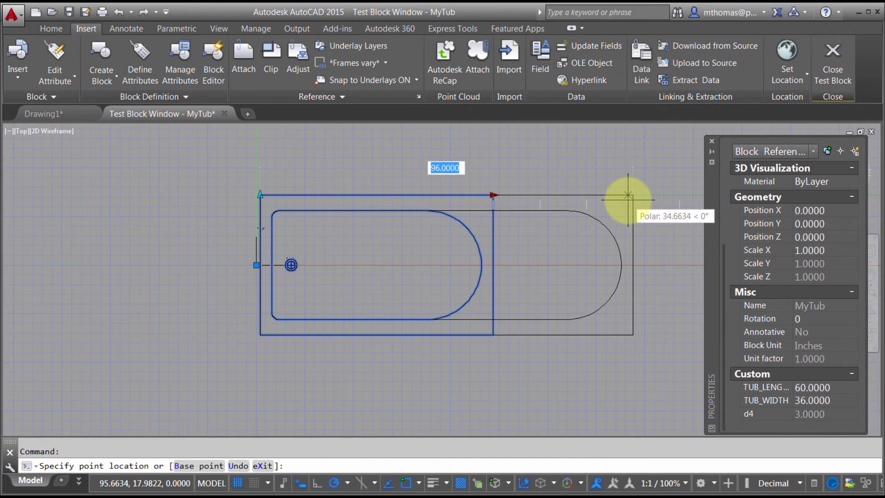
left_click(628, 200)
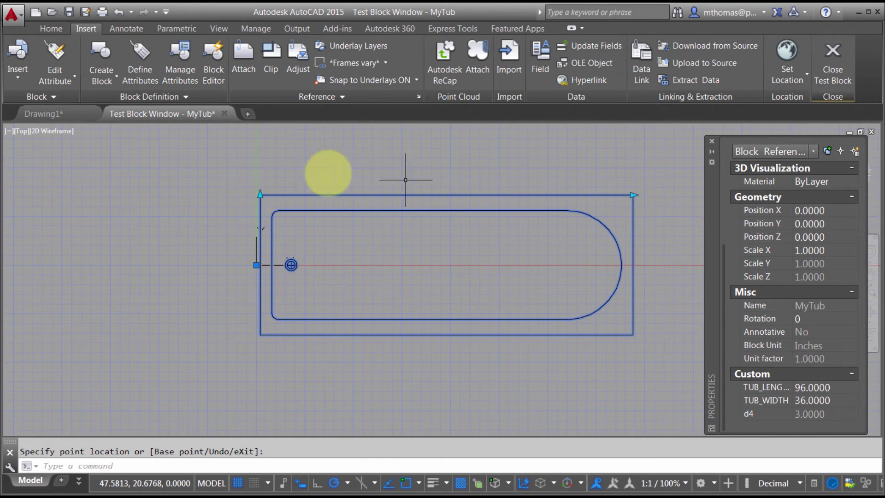
left_click(261, 195)
middle_click_drag(287, 162, 276, 207)
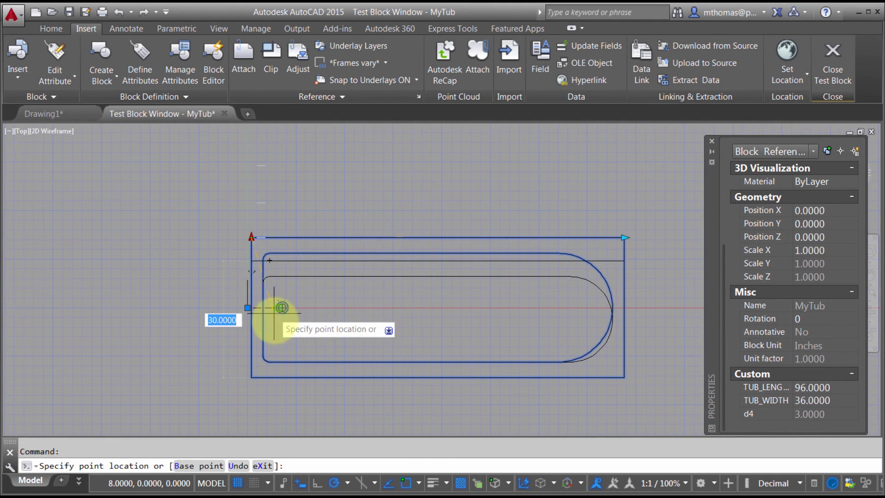
left_click(282, 203)
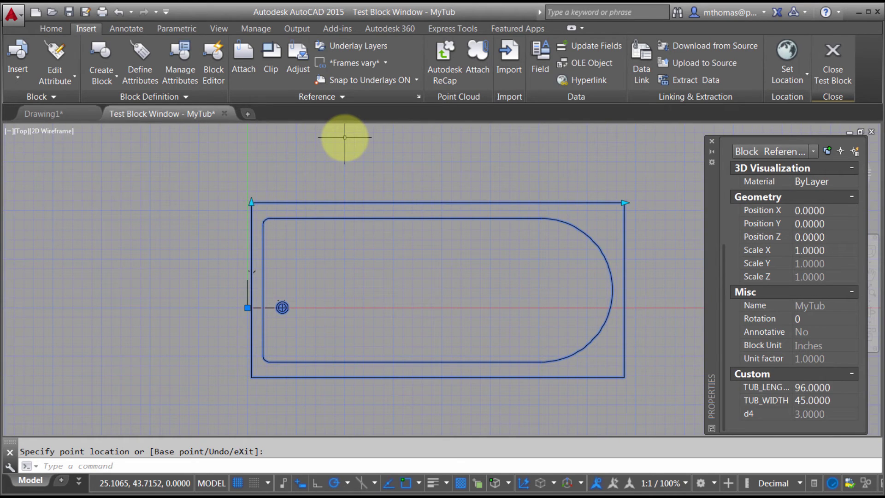
left_click(821, 63)
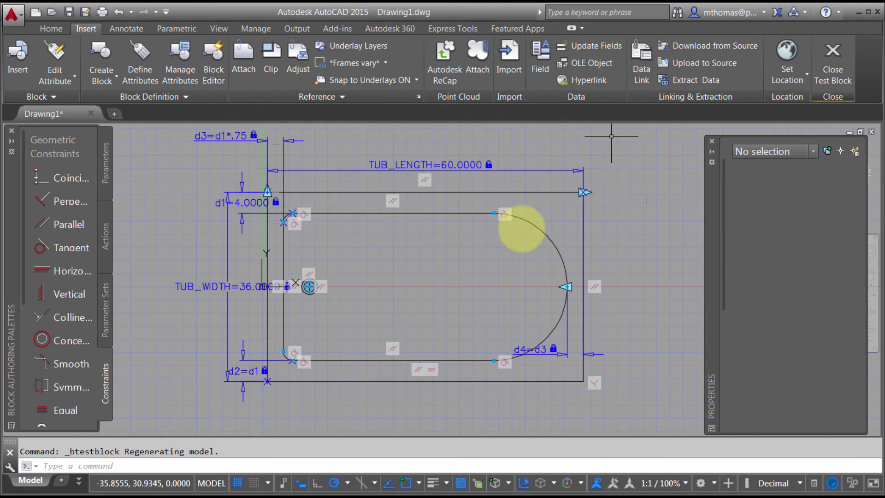
Set the d4 constraint's property display to No and its number of grips to 0.
left_click(545, 355)
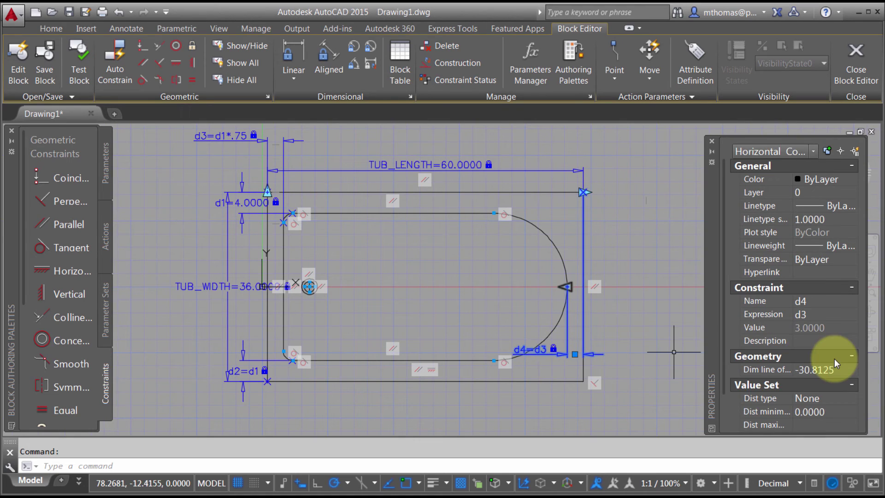
left_click_drag(726, 356, 726, 425)
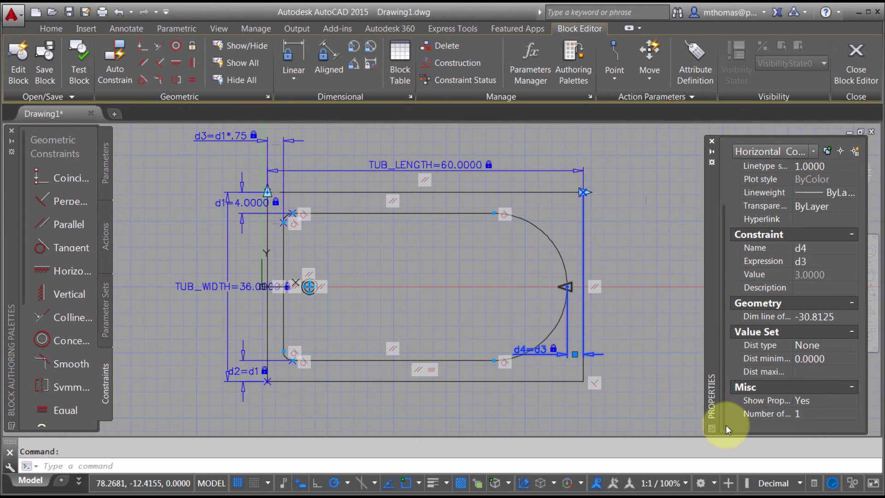
left_click(808, 400)
left_click(821, 398)
left_click(812, 419)
left_click(818, 415)
left_click(819, 415)
left_click(810, 425)
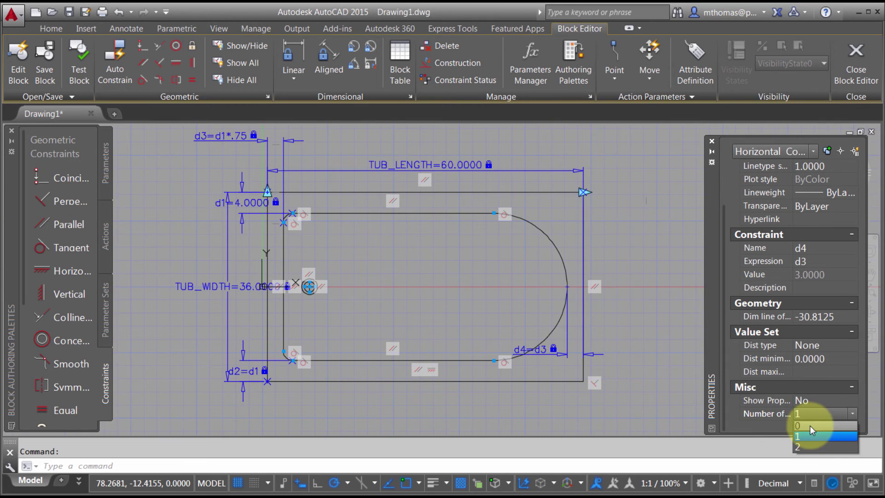
Copy the tub block twice so that three tubs stand side by side in a row.
key("Escape")
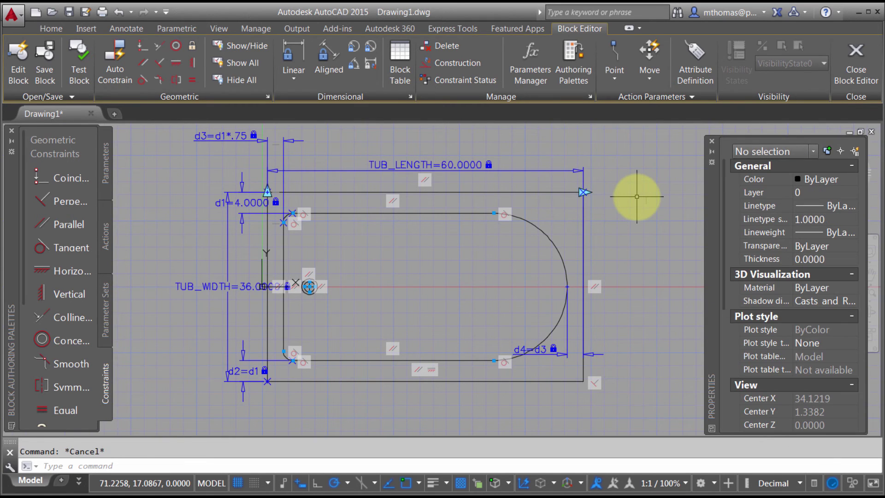
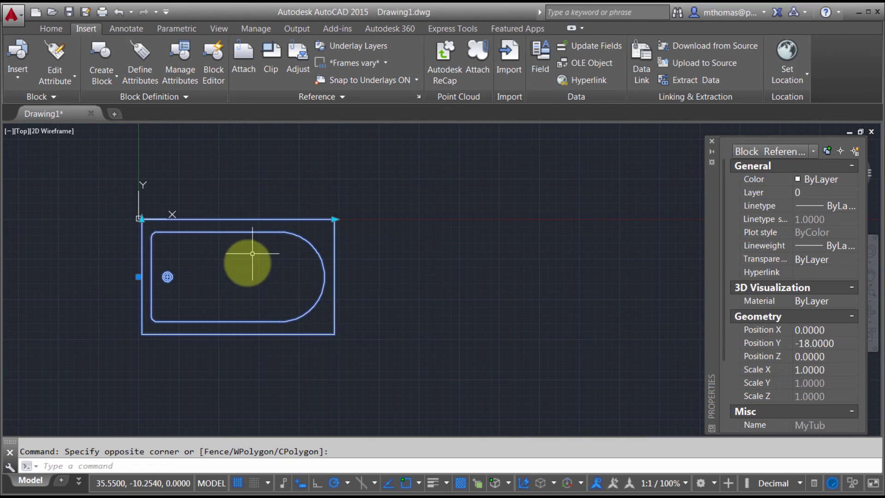
type("co")
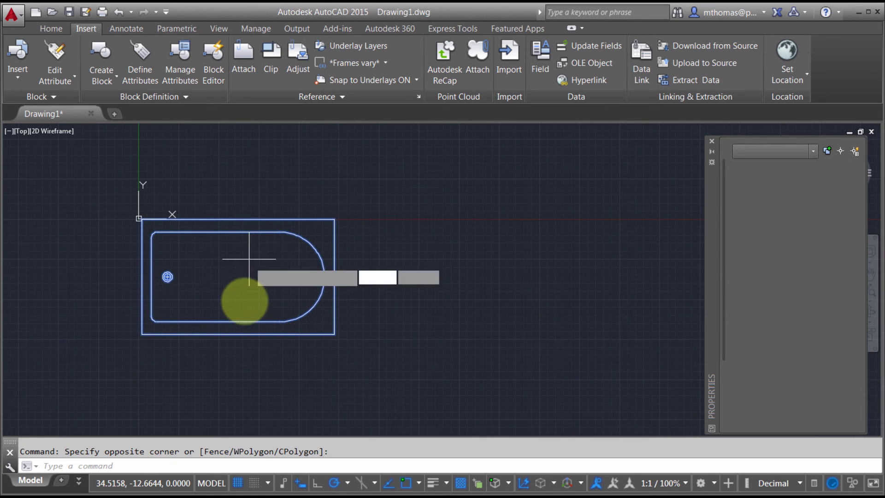
key("Return")
left_click(230, 270)
left_click(472, 270)
middle_click_drag(472, 270, 274, 260)
left_click(536, 250)
key("Return")
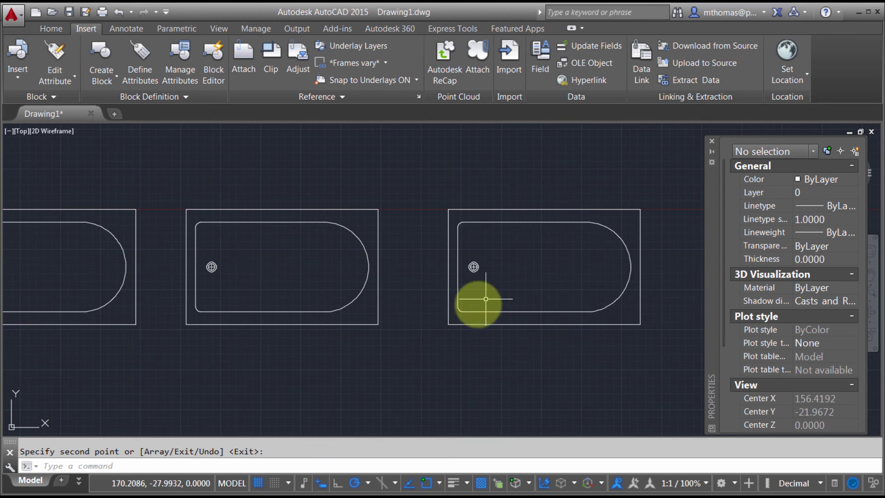
Shrink the middle tub to a width of 30 using its width grip.
scroll(478, 302, "down", 3)
middle_click_drag(380, 310, 320, 295)
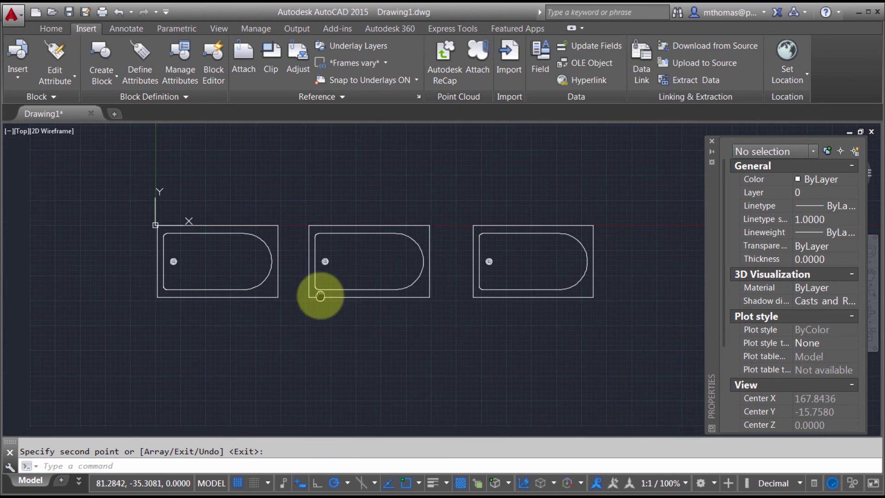
left_click(324, 256)
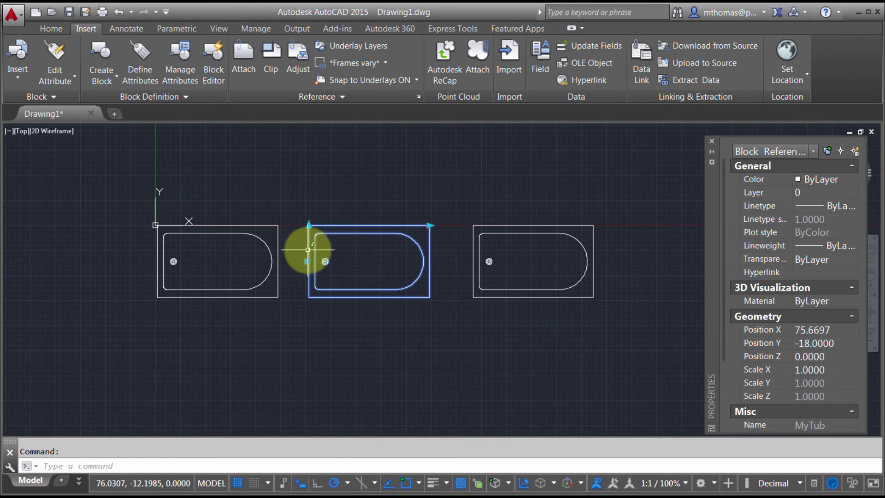
left_click(309, 226)
left_click(307, 250)
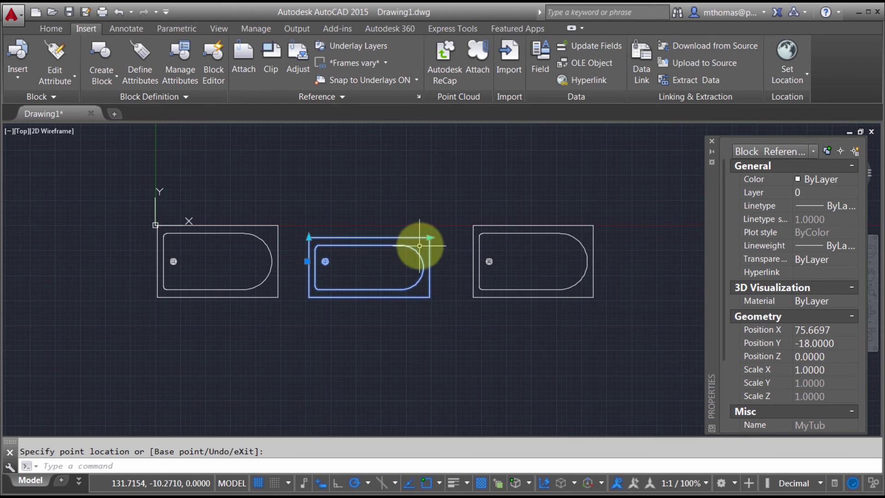
key("Escape")
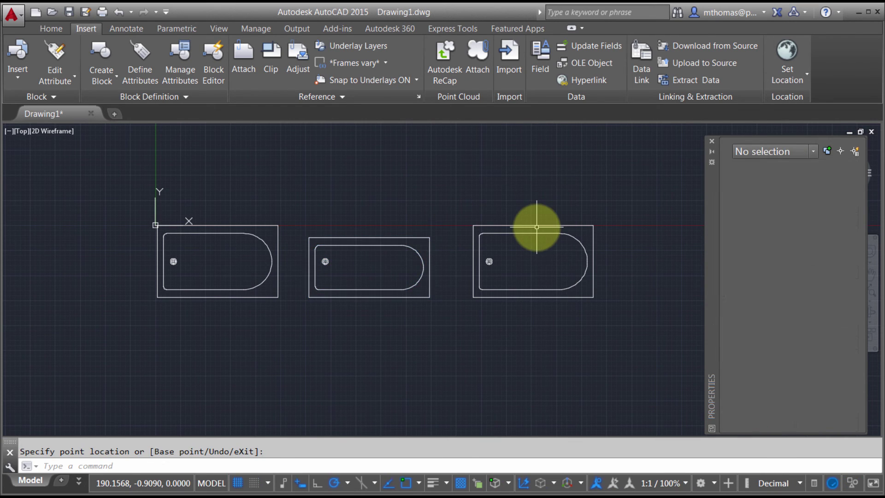
Stretch the third tub to a width of 45 and a length of 132 using its grips.
left_click(495, 229)
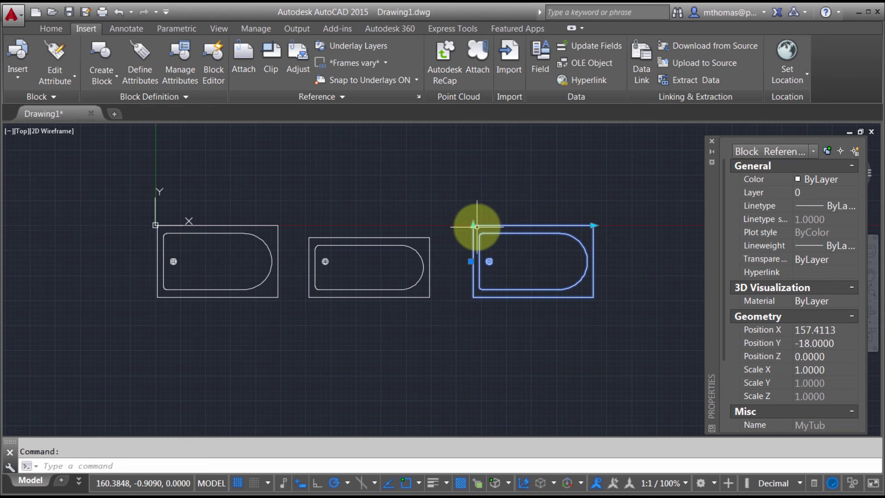
left_click(473, 226)
left_click(474, 207)
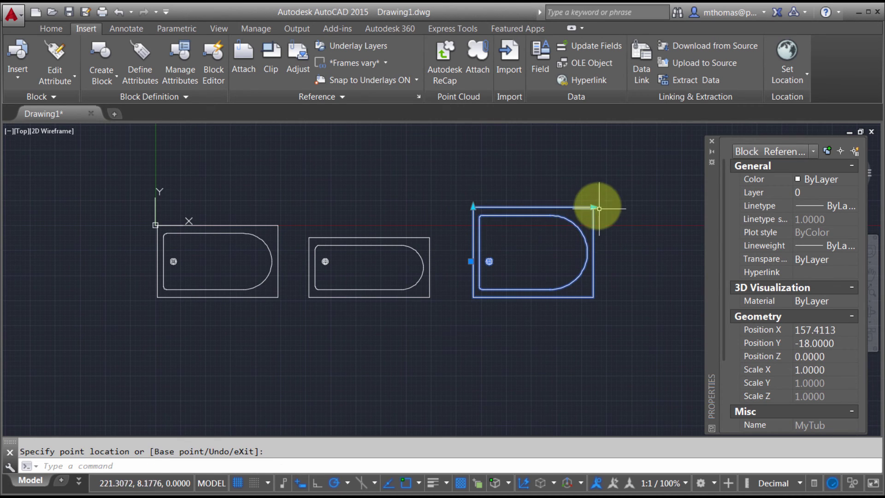
left_click(593, 207)
middle_click_drag(653, 214, 496, 219)
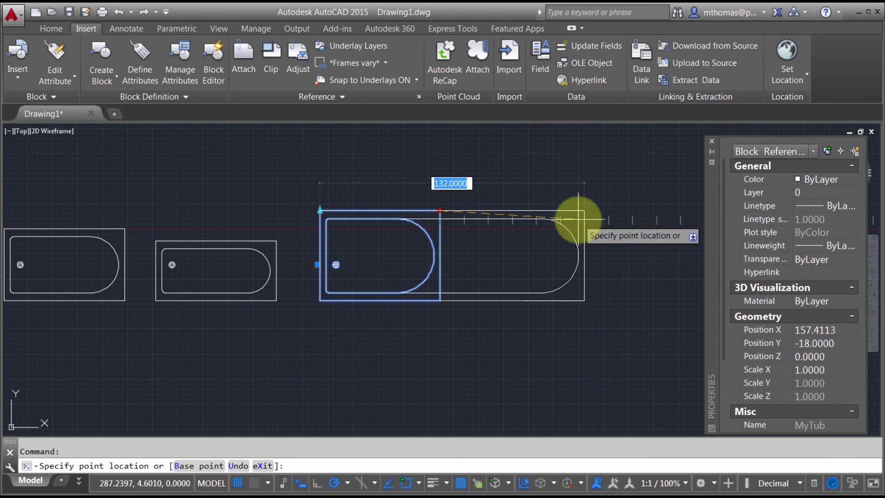
left_click(571, 219)
key("Escape")
List the stretched third tub's data and examine its block name, anonymous name, length and width.
middle_click_drag(328, 188, 455, 206)
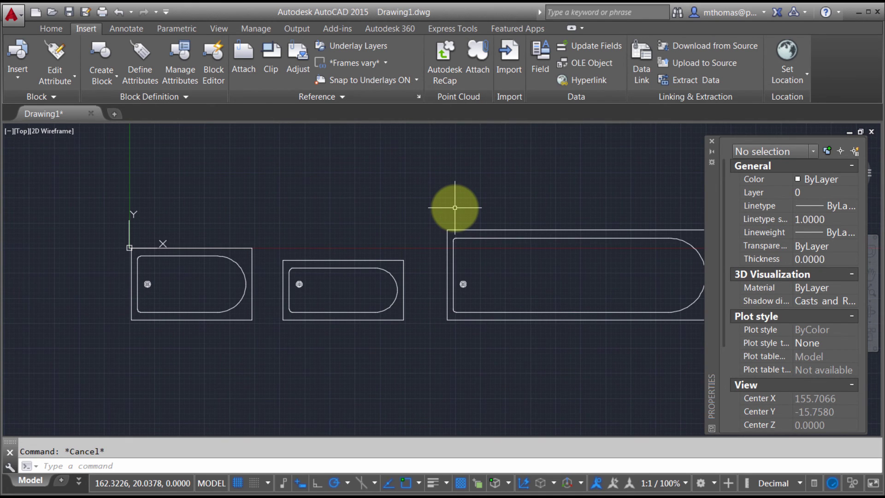
left_click(487, 230)
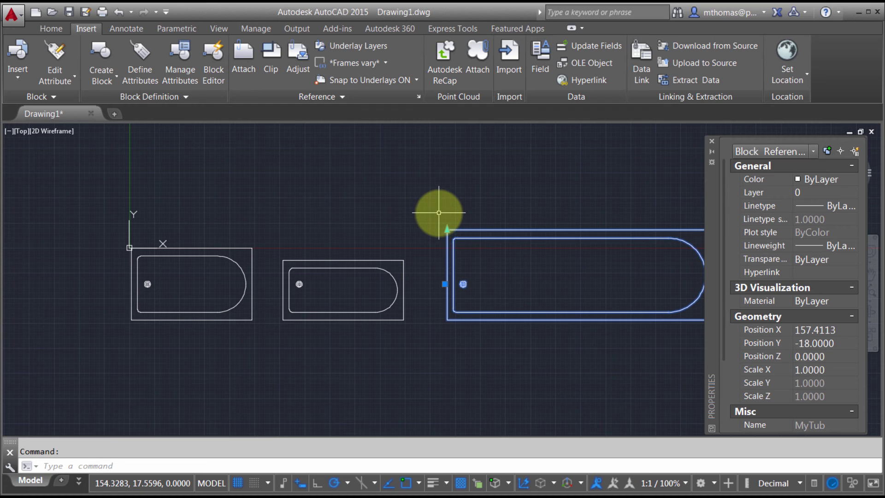
type("LI")
key("Return")
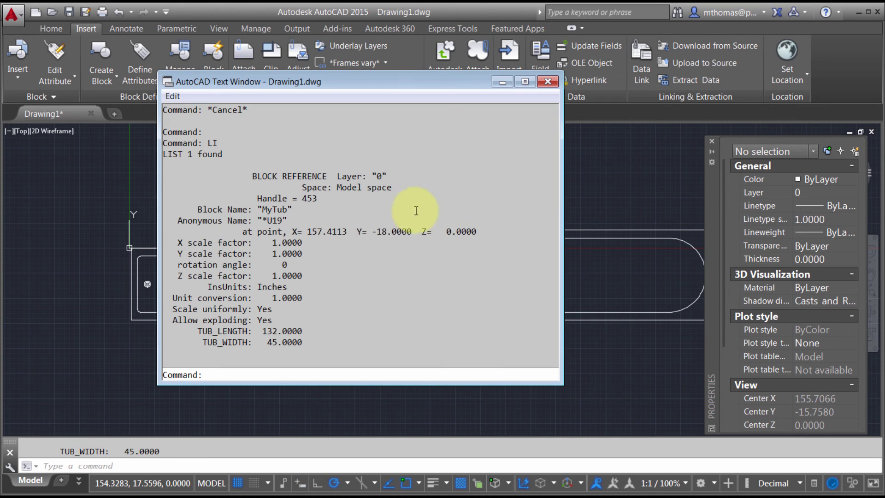
double_click(259, 220)
double_click(253, 209)
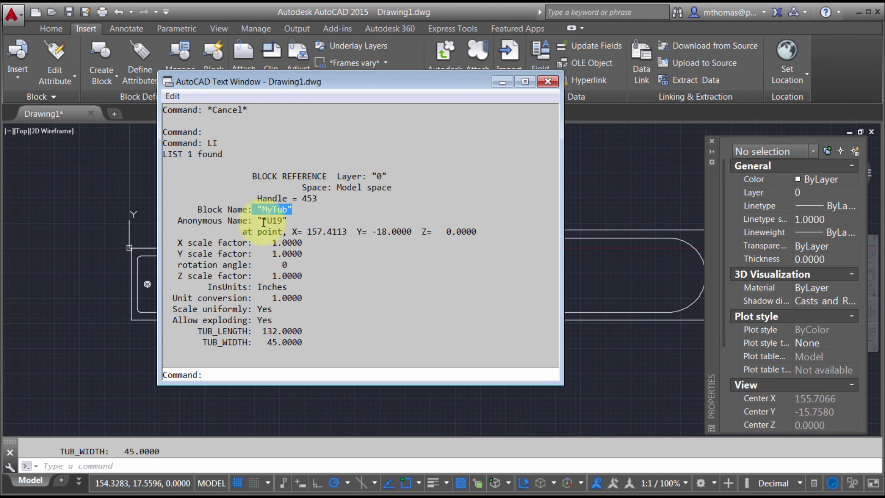
left_click(548, 82)
key("Escape")
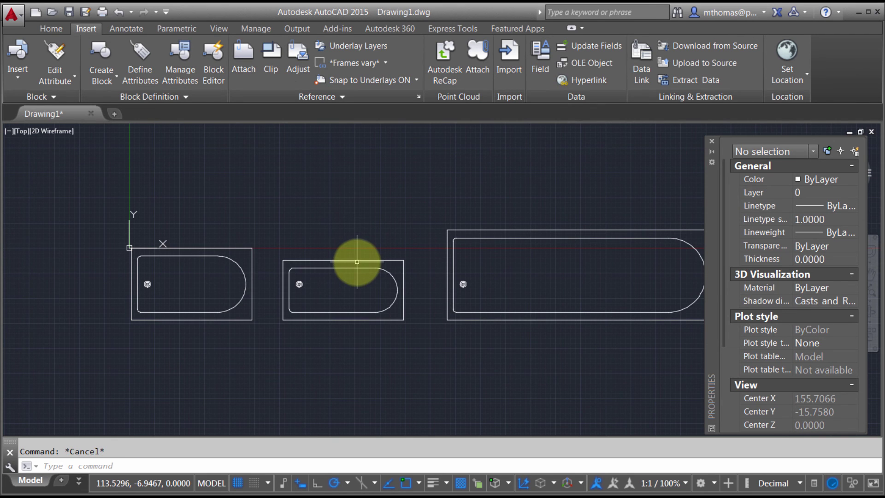
List the middle tub's data to check its block name, anonymous name and dimensions.
left_click(355, 259)
type("li")
key("Return")
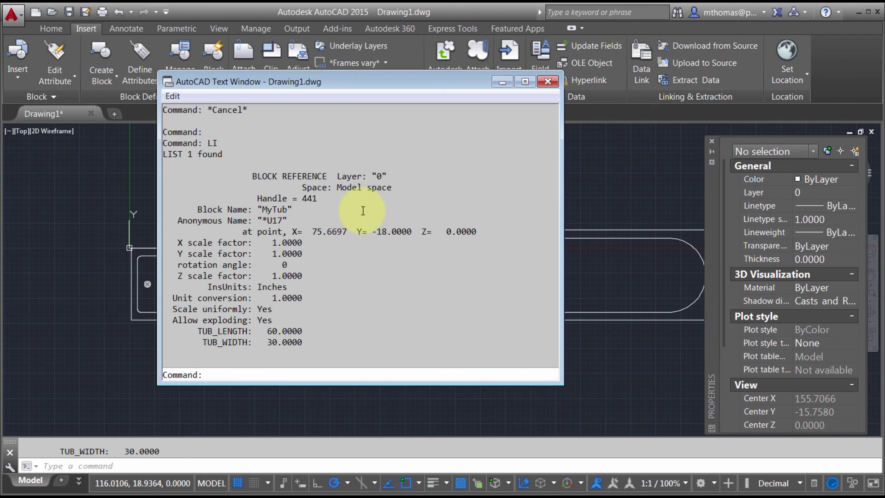
left_click(548, 82)
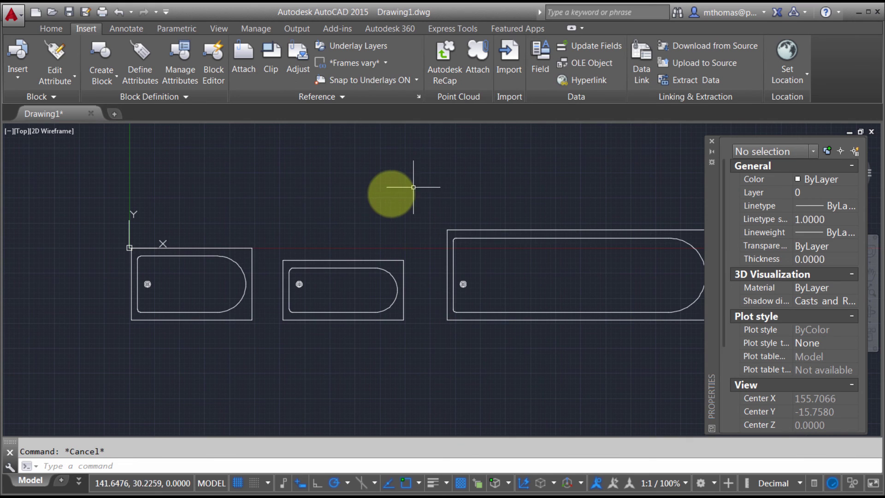
Open the first tub in the Block Editor and delete the two crossing lines inside the drain circles.
scroll(346, 213, "up", 5)
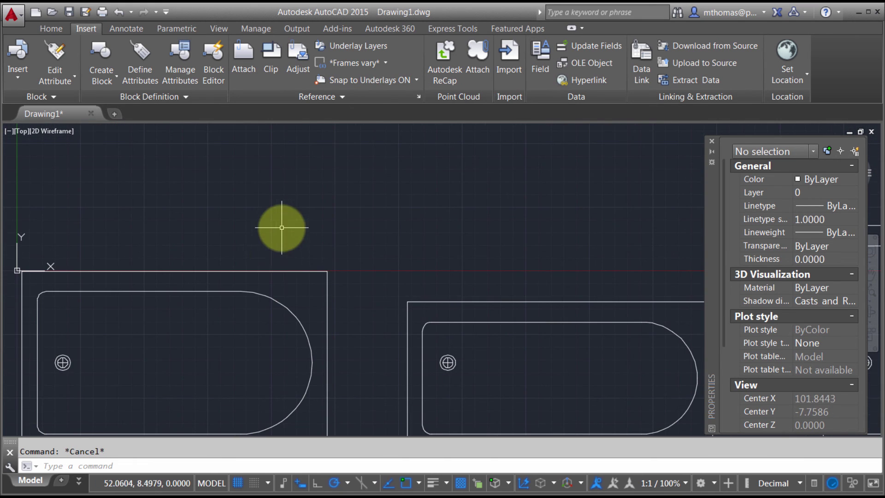
left_click(271, 272)
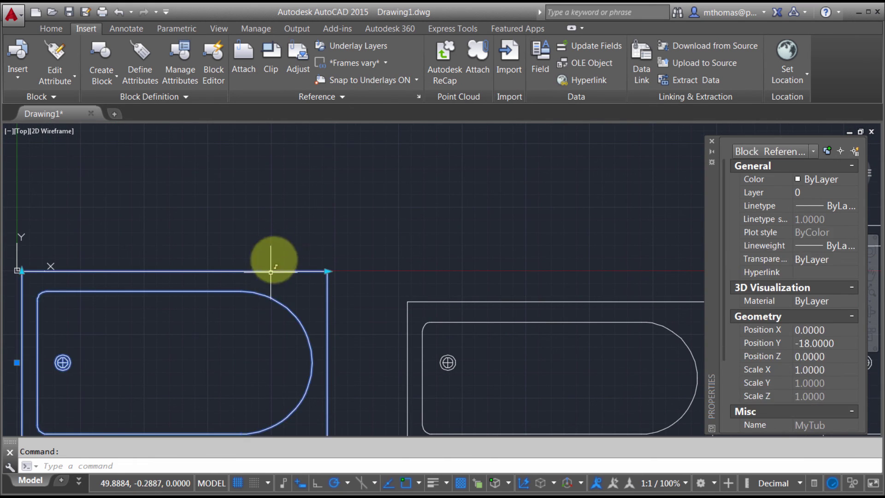
right_click(282, 199)
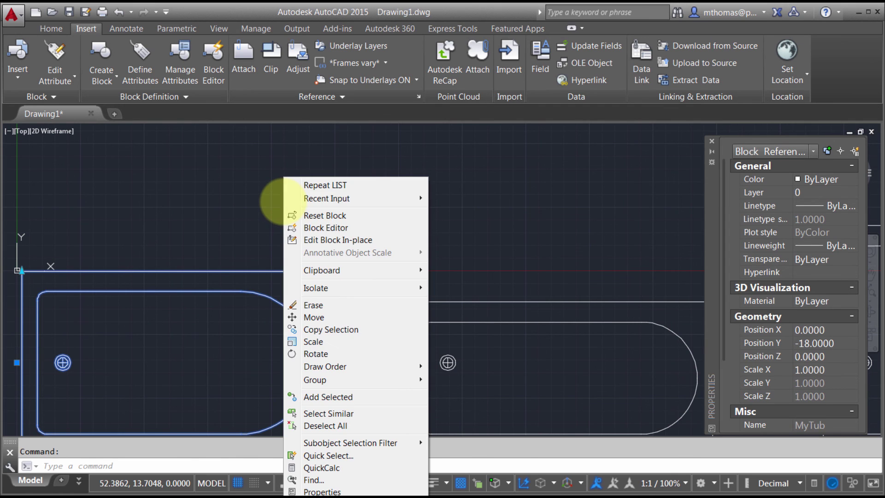
left_click(320, 229)
scroll(350, 316, "up", 5)
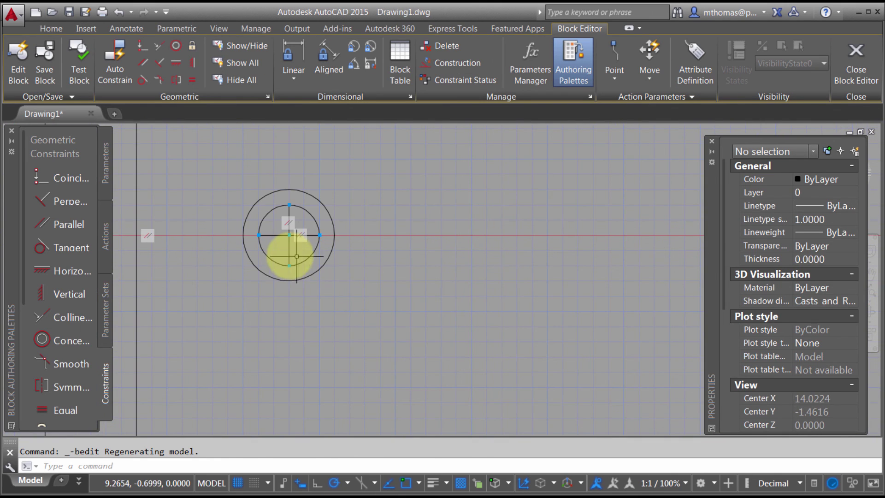
left_click(293, 244)
key("Delete")
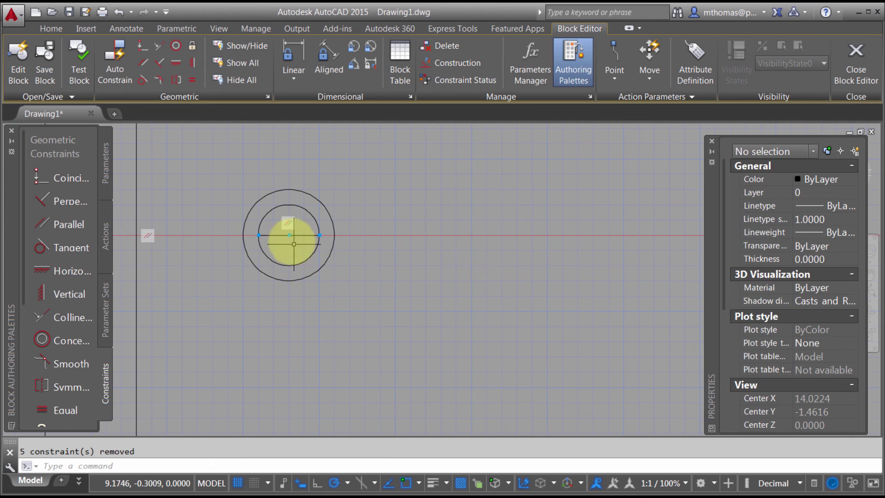
key("Escape")
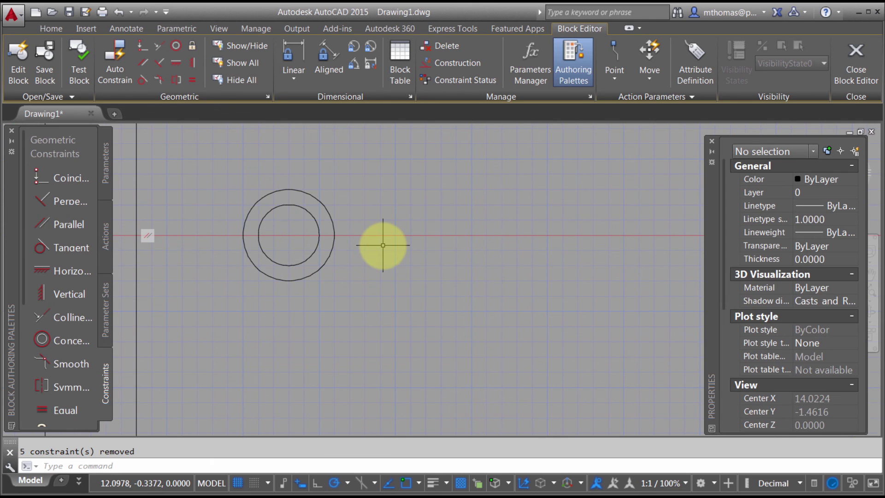
Close the Block Editor and save the changes to the tub block.
left_click(853, 64)
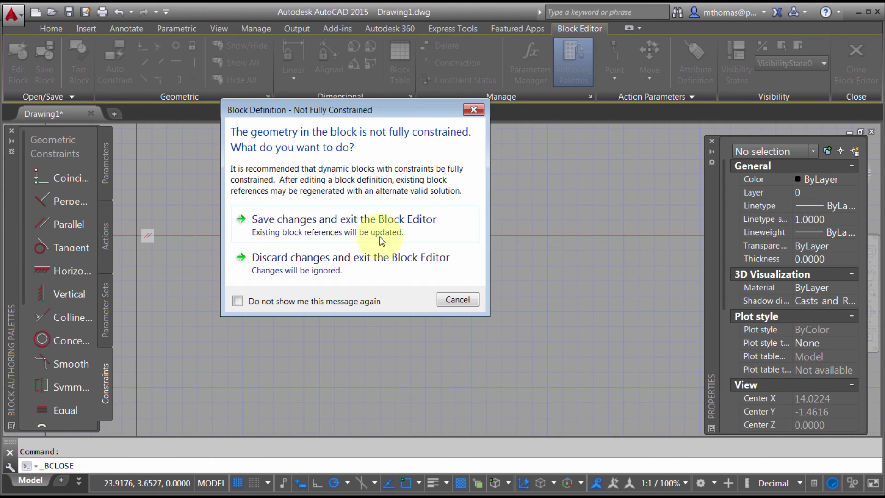
left_click(265, 233)
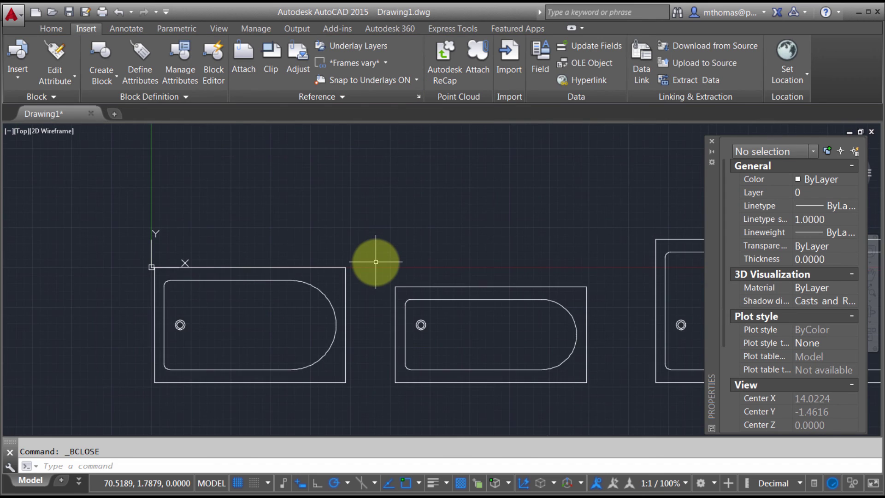
scroll(326, 217, "down", 2)
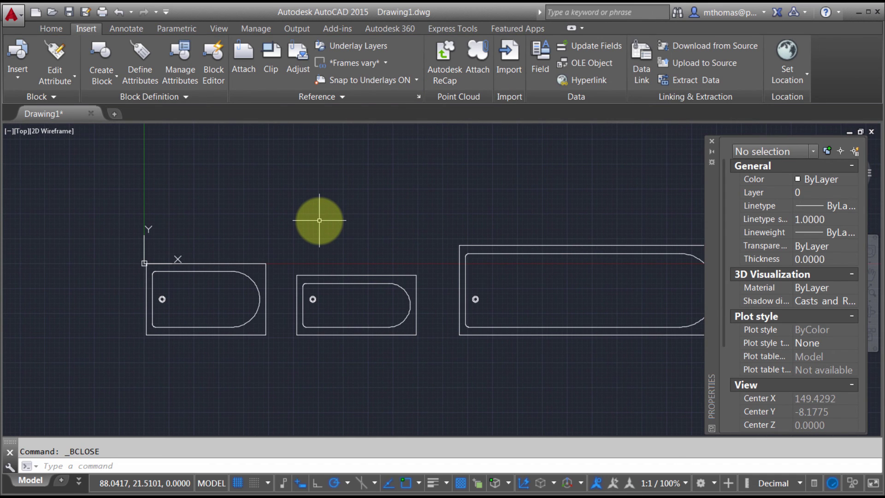